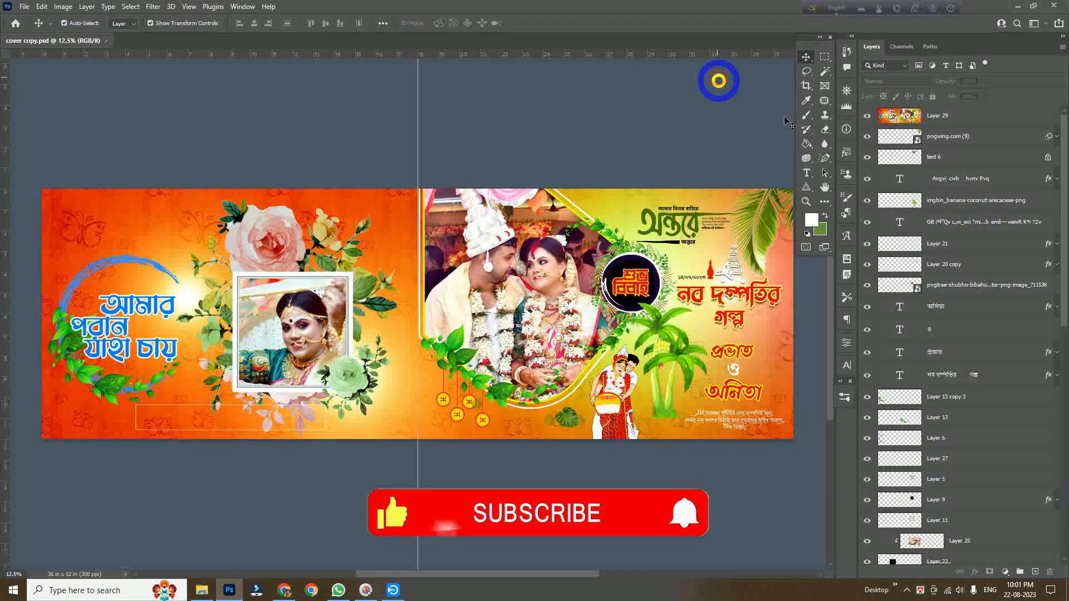
# Hide all of the cover's layers, leaving only the white Background and the red butterfly-patterned Layer 14 shown.
pyautogui.click(866, 117)
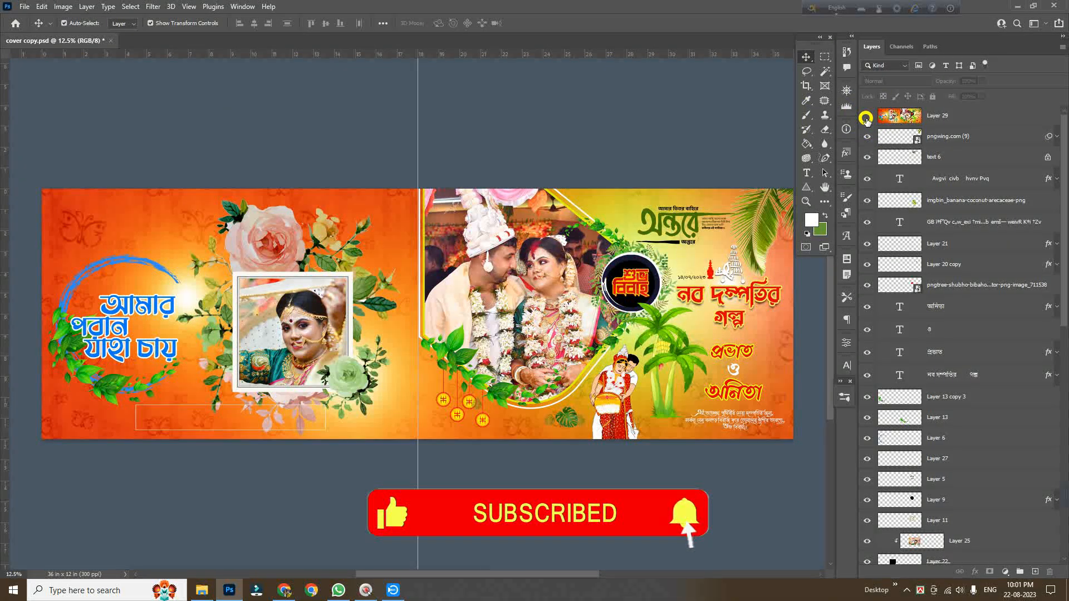
pyautogui.moveTo(866, 137); pyautogui.dragTo(865, 572)
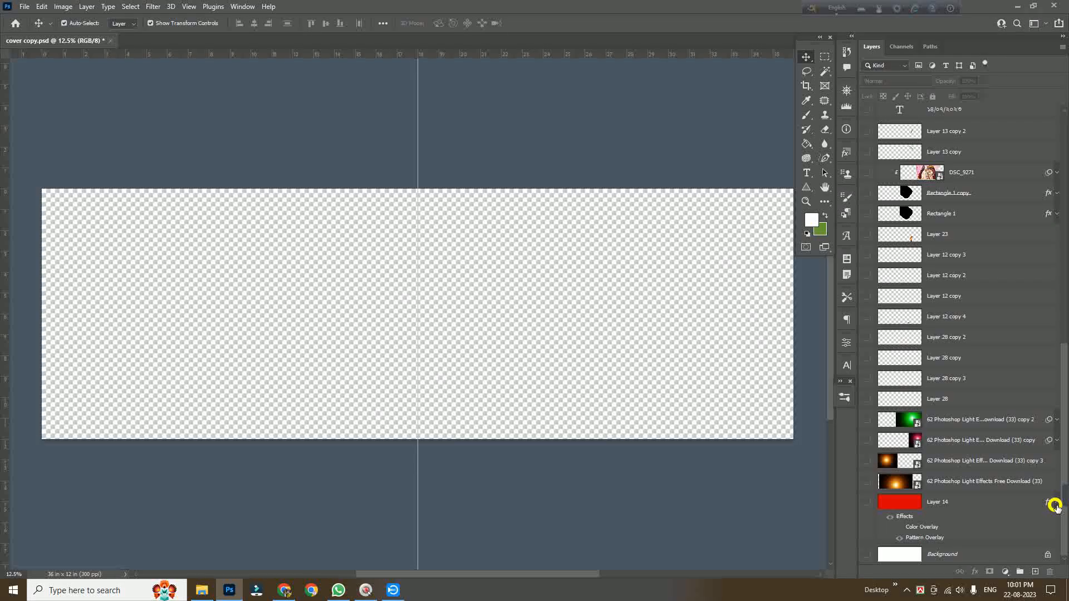
pyautogui.click(1056, 502)
pyautogui.click(866, 554)
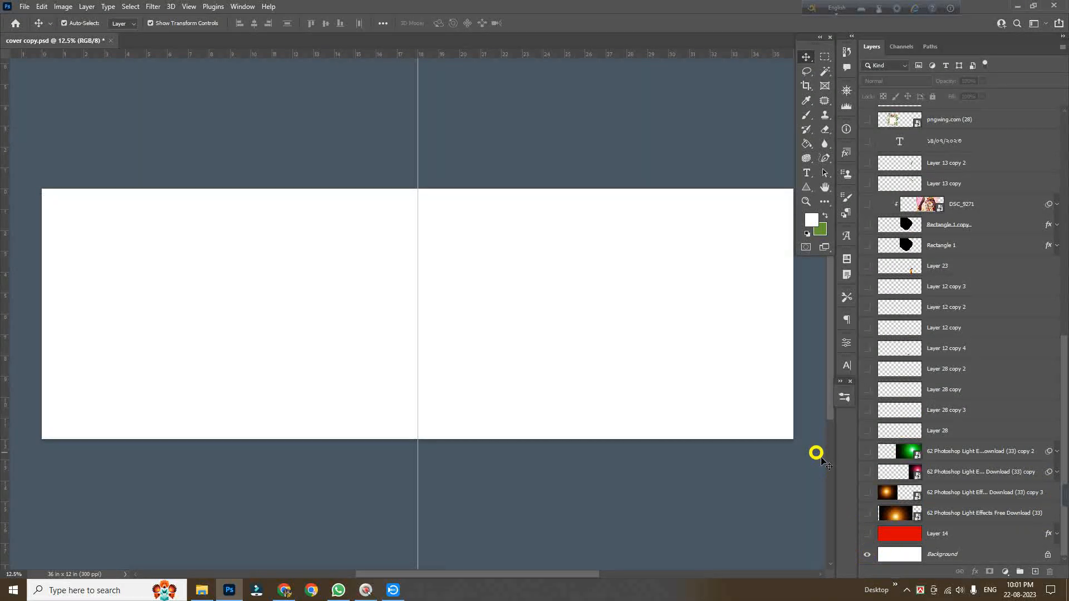
pyautogui.click(867, 537)
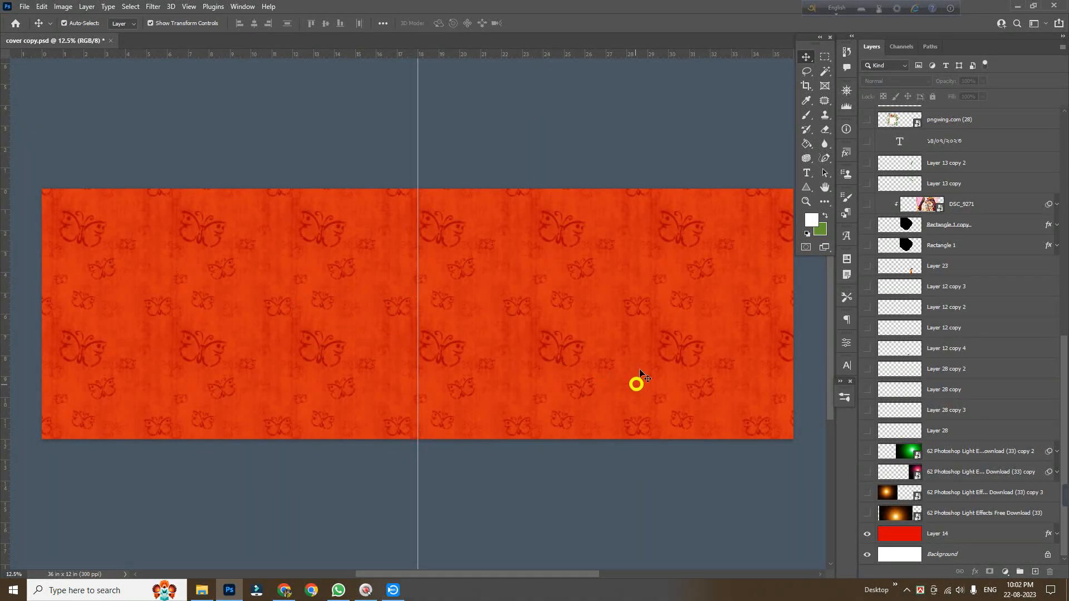
# Review the Pattern Overlay settings in Layer 14's layer style, close the dialog and deselect the layer.
pyautogui.click(999, 540)
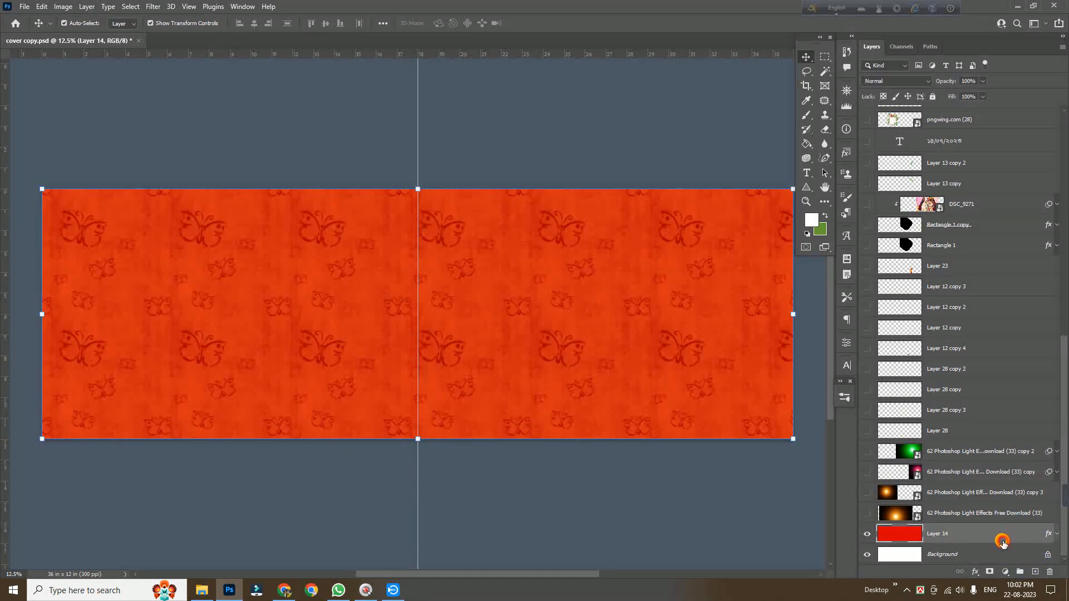
pyautogui.doubleClick(972, 539)
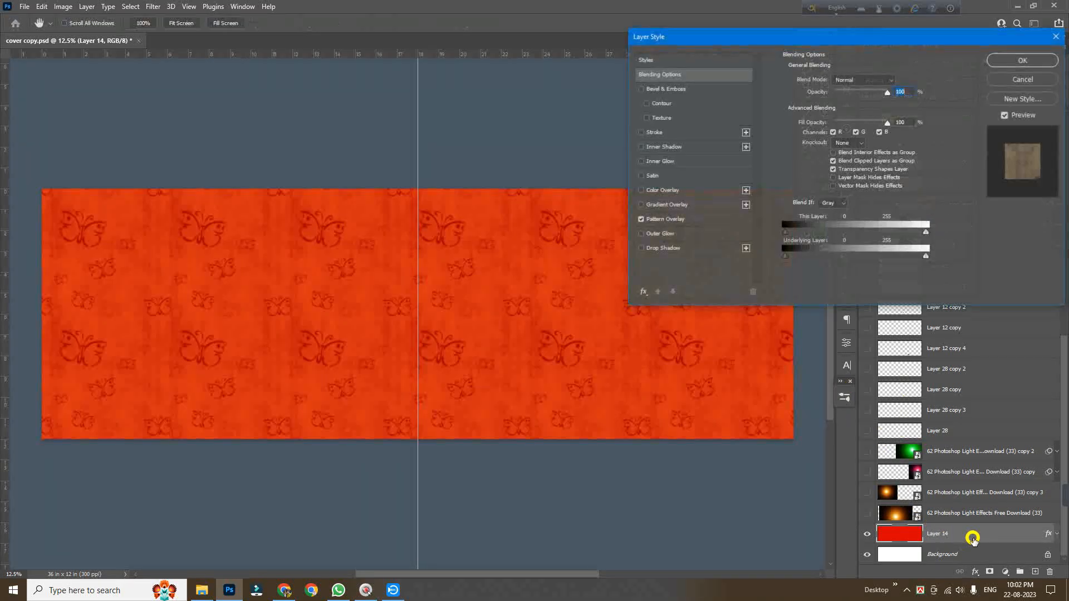
pyautogui.click(663, 219)
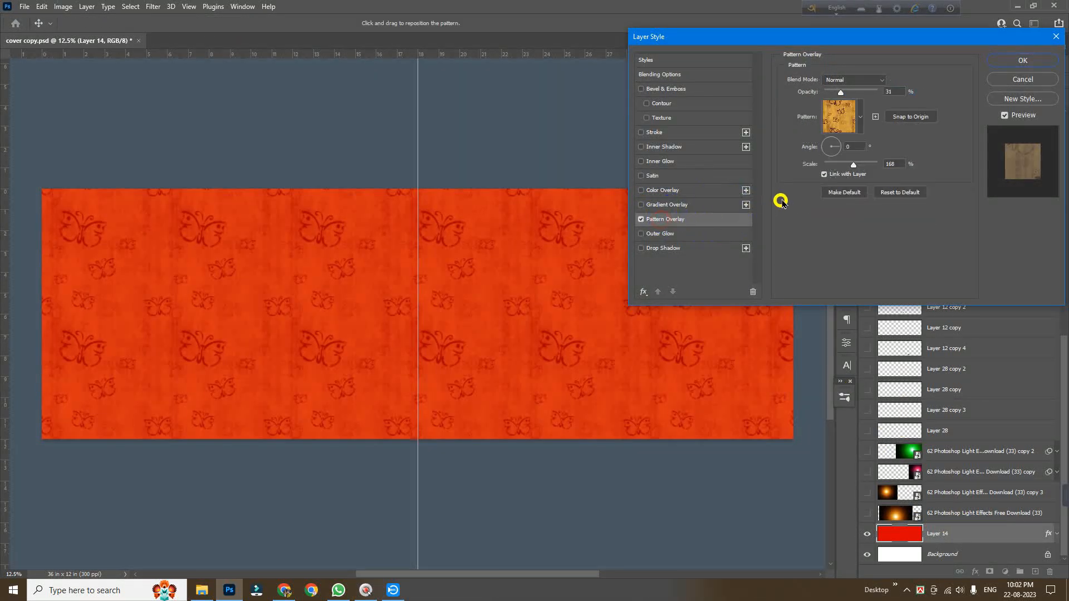
pyautogui.click(1028, 64)
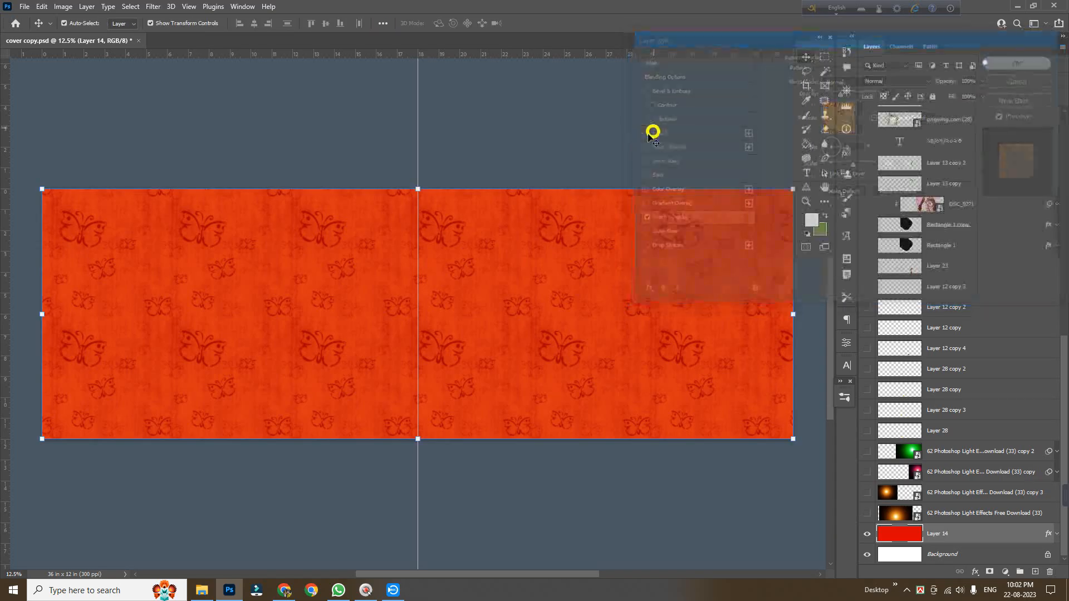
pyautogui.click(609, 126)
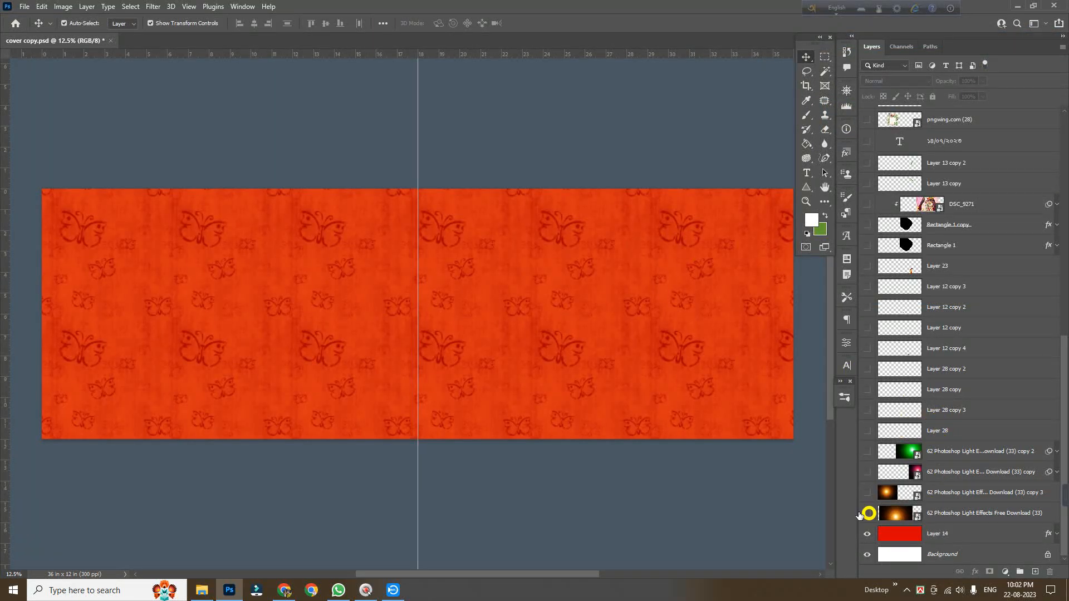
# Preview the four light-effect layers and the ornament layers from Layer 28 up to Layer 23, hiding each group again.
pyautogui.moveTo(871, 516); pyautogui.dragTo(866, 451)
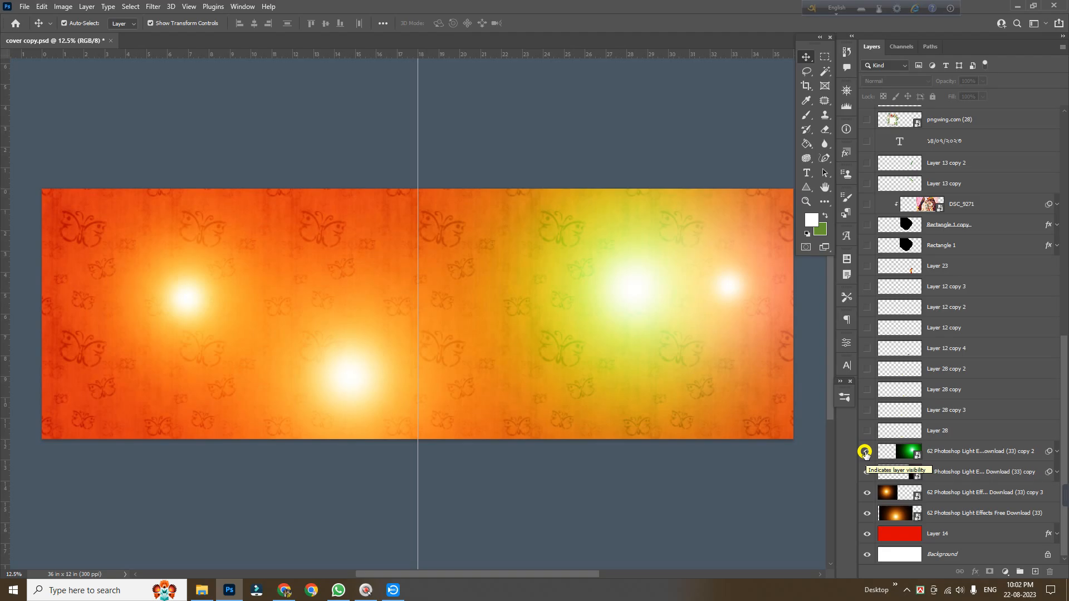
pyautogui.moveTo(864, 454); pyautogui.dragTo(866, 520)
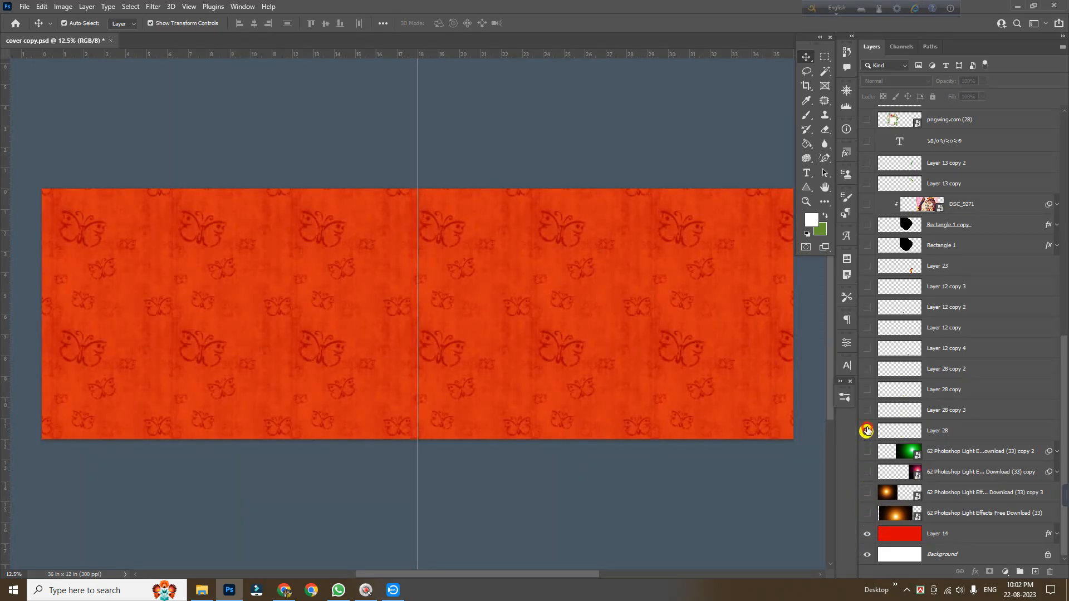
pyautogui.moveTo(866, 431); pyautogui.dragTo(872, 281)
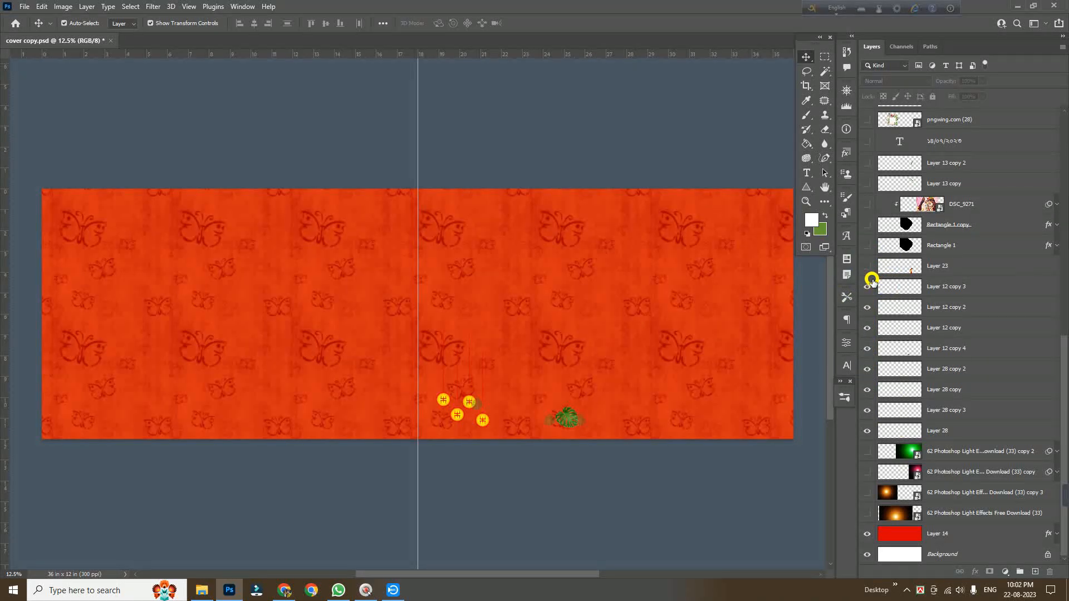
pyautogui.click(867, 267)
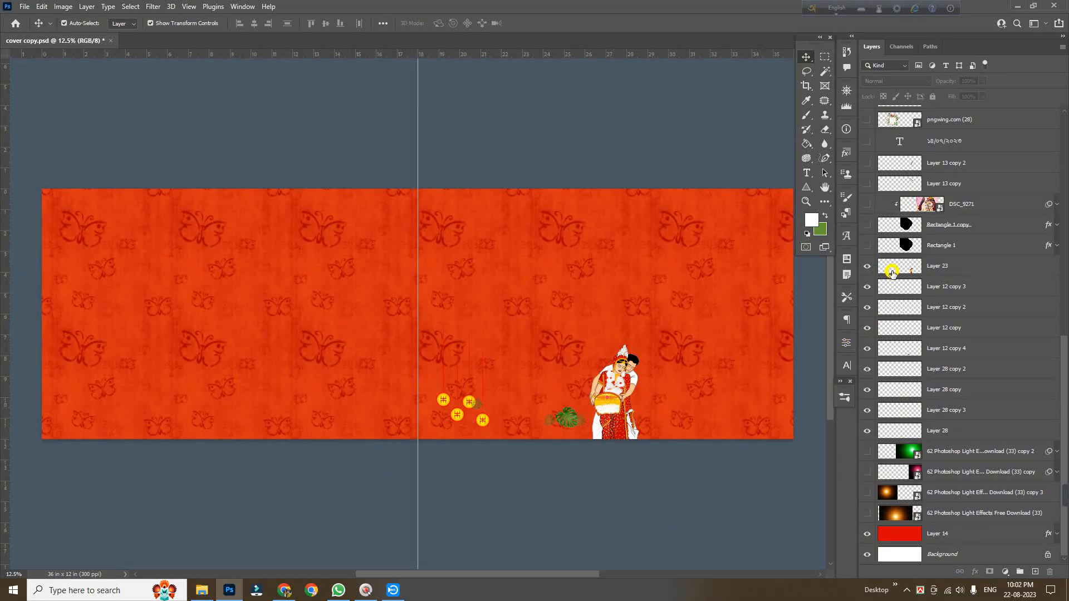
pyautogui.moveTo(864, 269); pyautogui.dragTo(866, 434)
# Show the photo frame shapes Rectangle 1 and Rectangle 1 copy with the leaf layers Layer 13 copy and Layer 13 copy 2.
pyautogui.click(865, 245)
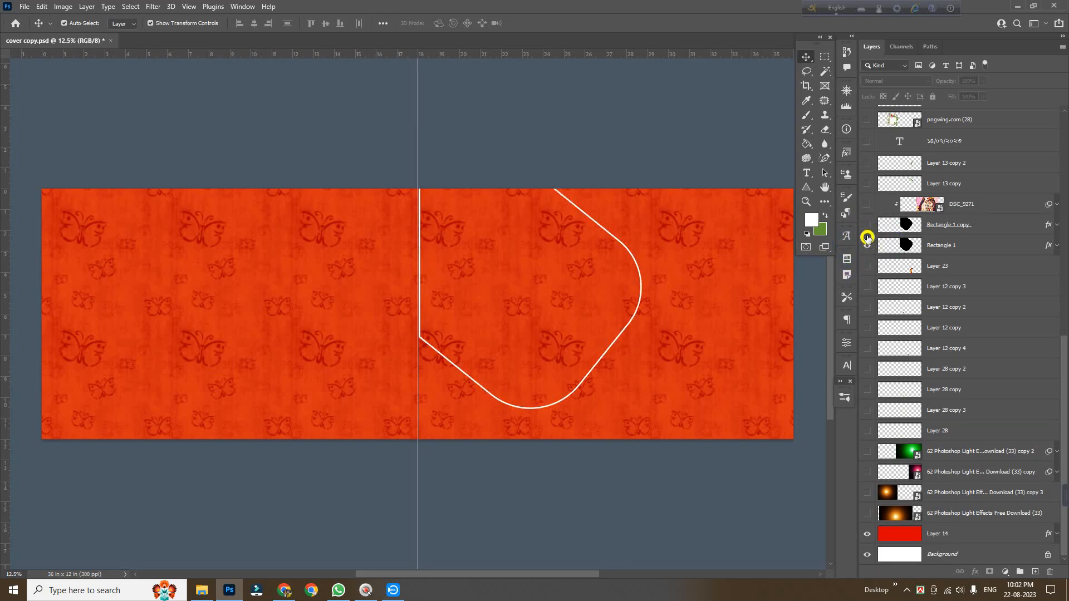
pyautogui.click(865, 224)
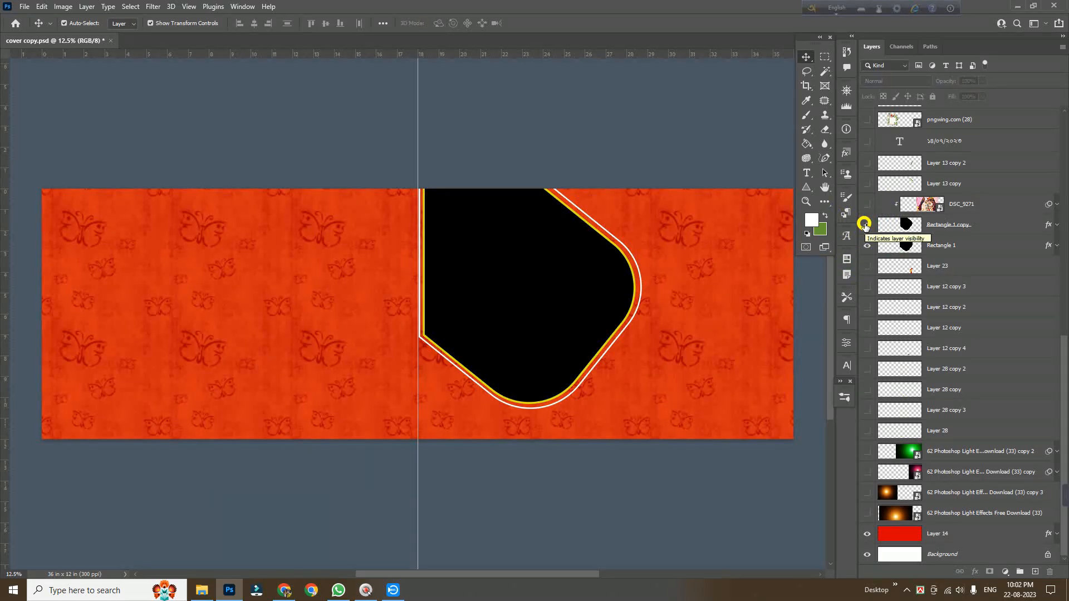
pyautogui.click(868, 184)
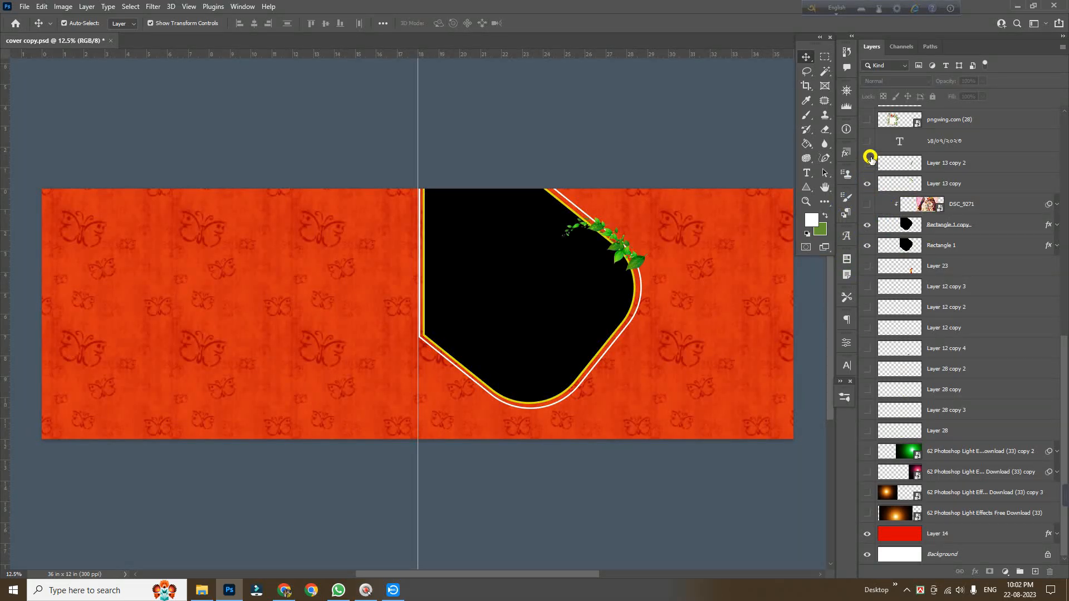
pyautogui.click(869, 161)
# Show the floral frame pngwing.com (28) and the black photo placeholder Layer 22, and select Layer 22.
pyautogui.scroll(1, 870, 164)
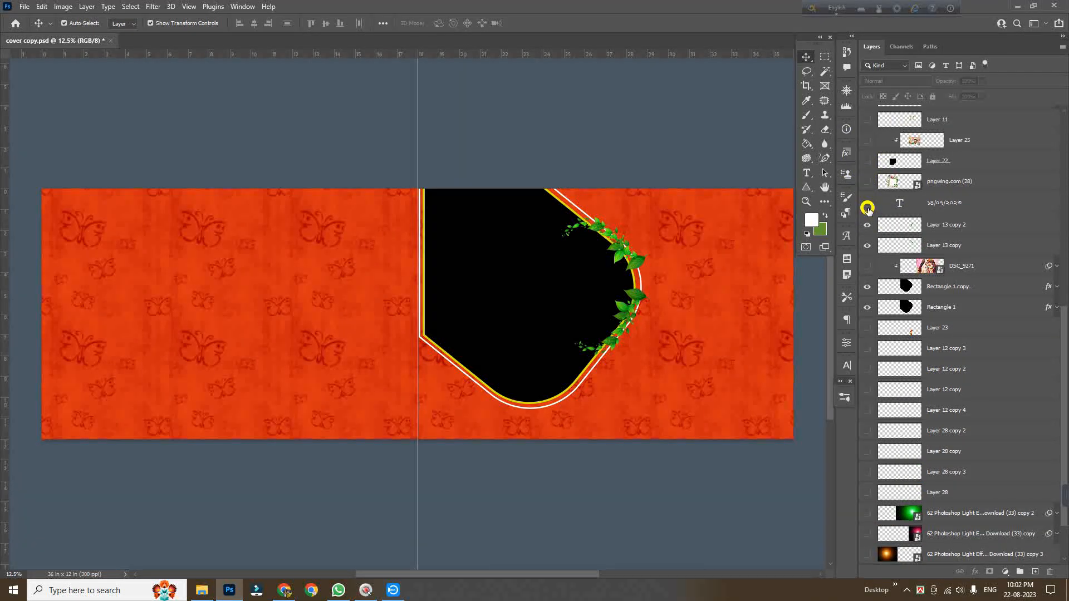
pyautogui.click(867, 207)
pyautogui.click(867, 182)
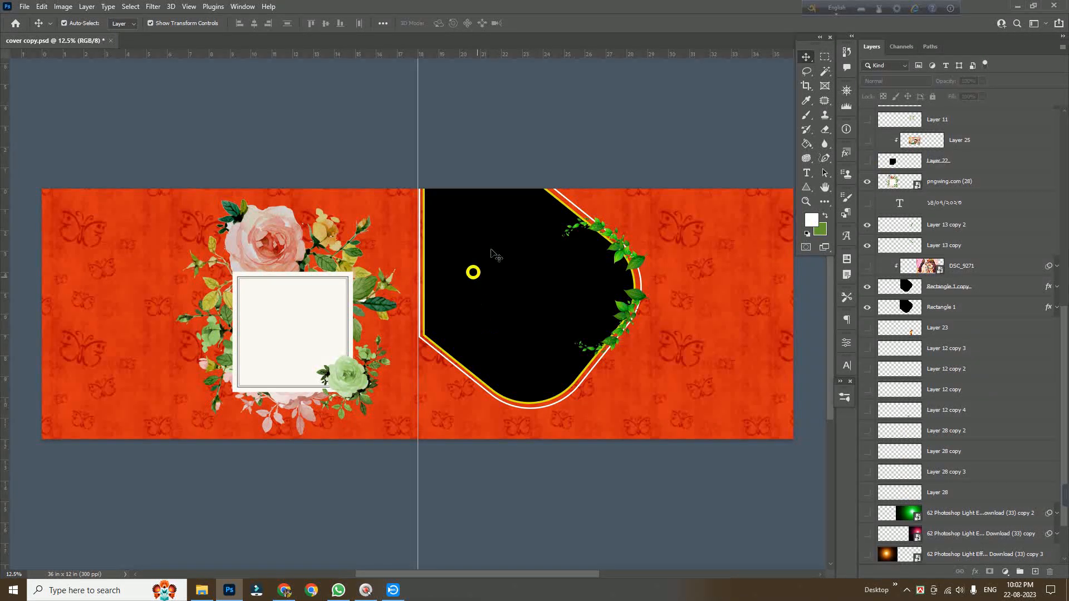
pyautogui.click(871, 164)
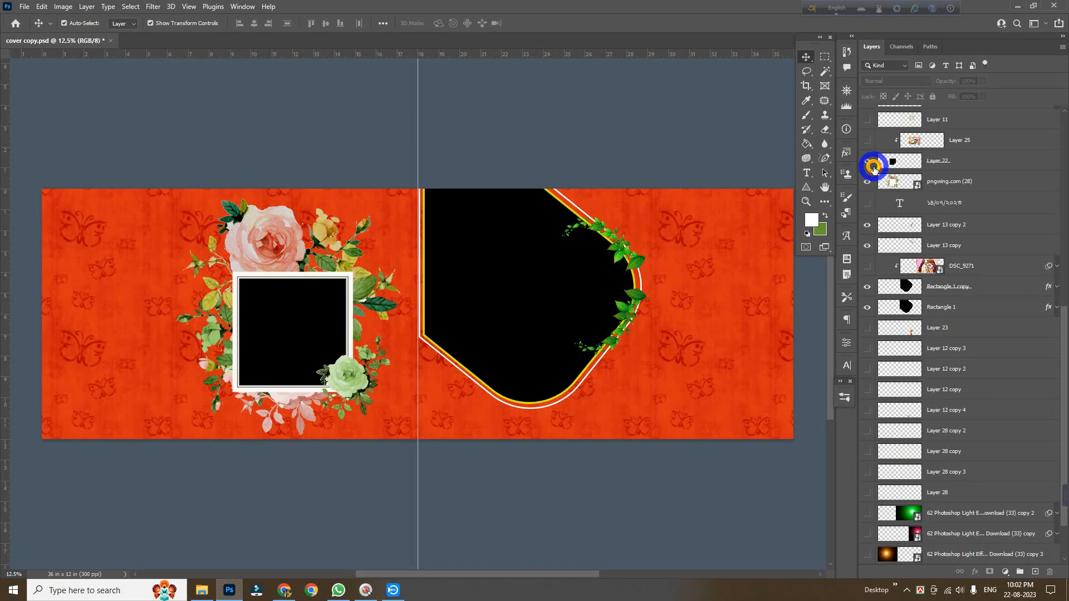
pyautogui.click(284, 341)
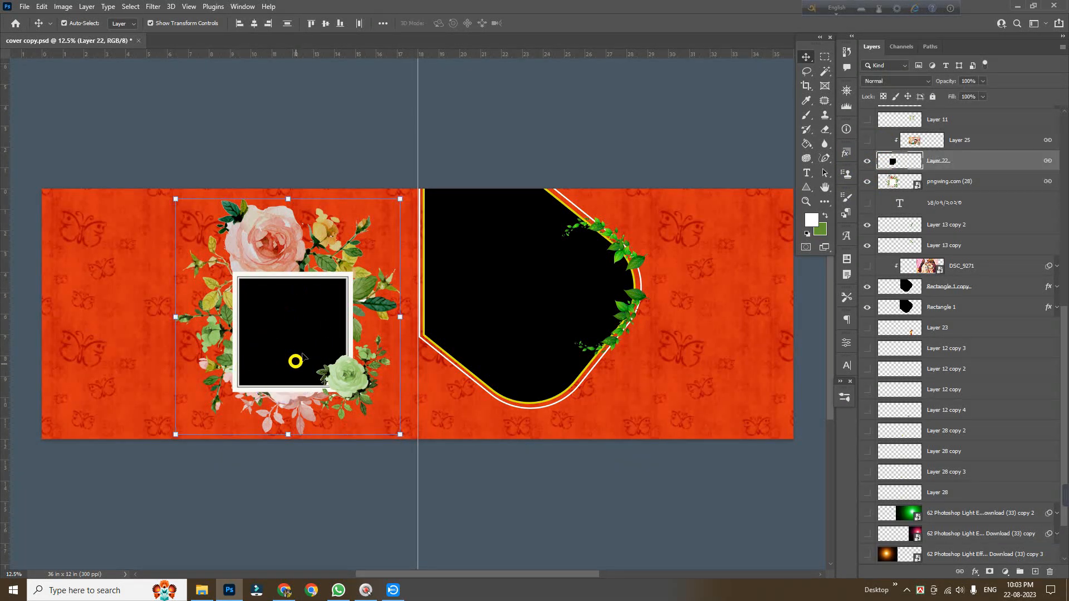
# Show the leaf wreath Layer 11, the round badge Layer 9, the ring Layer 5 and the thin outline Layer 27.
pyautogui.scroll(5, 943, 178)
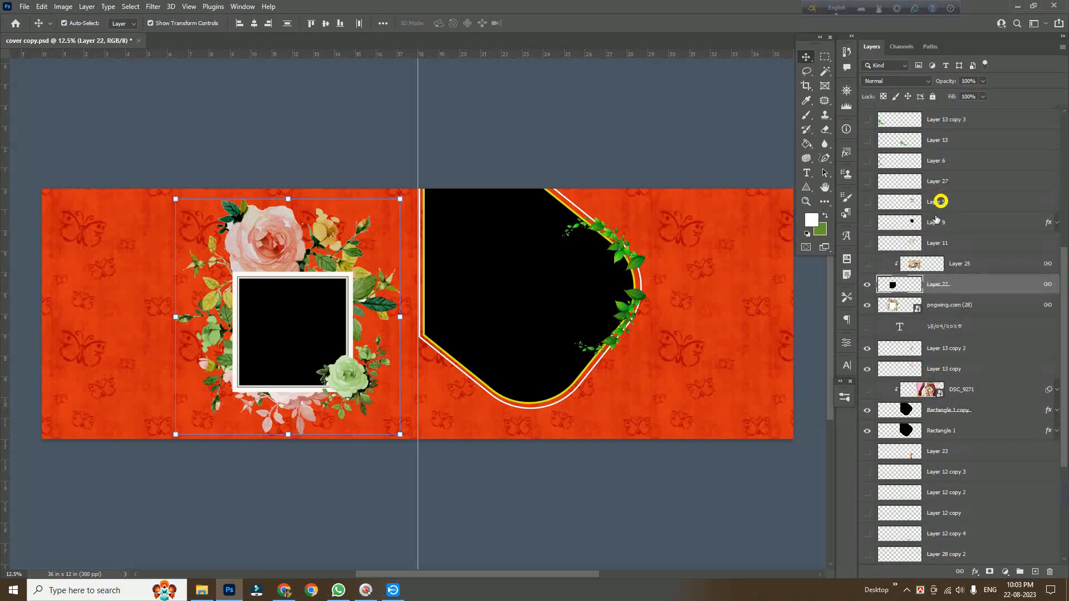
pyautogui.click(868, 243)
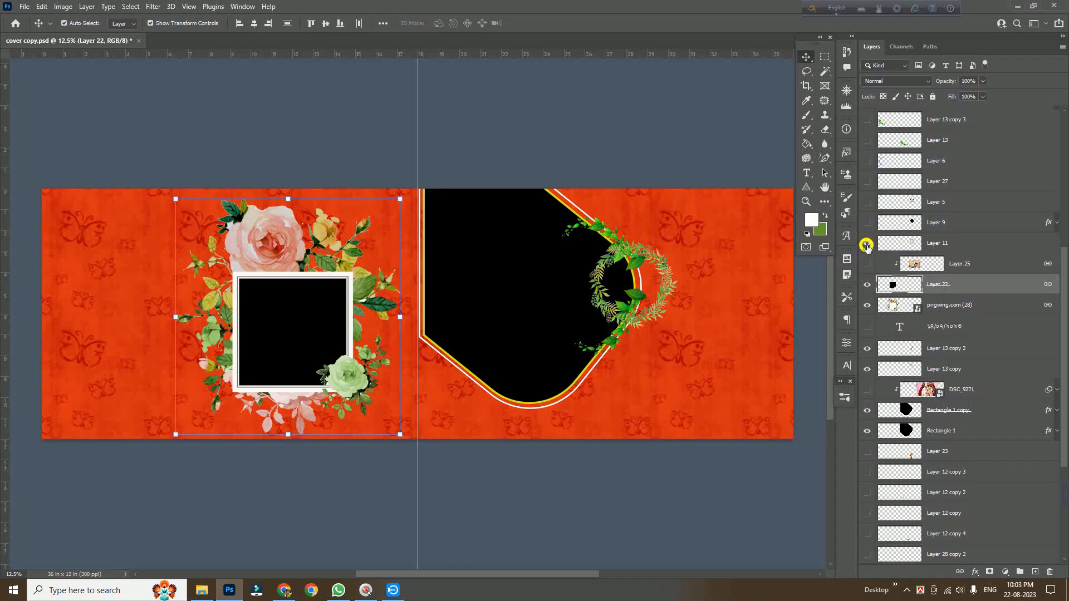
pyautogui.click(866, 222)
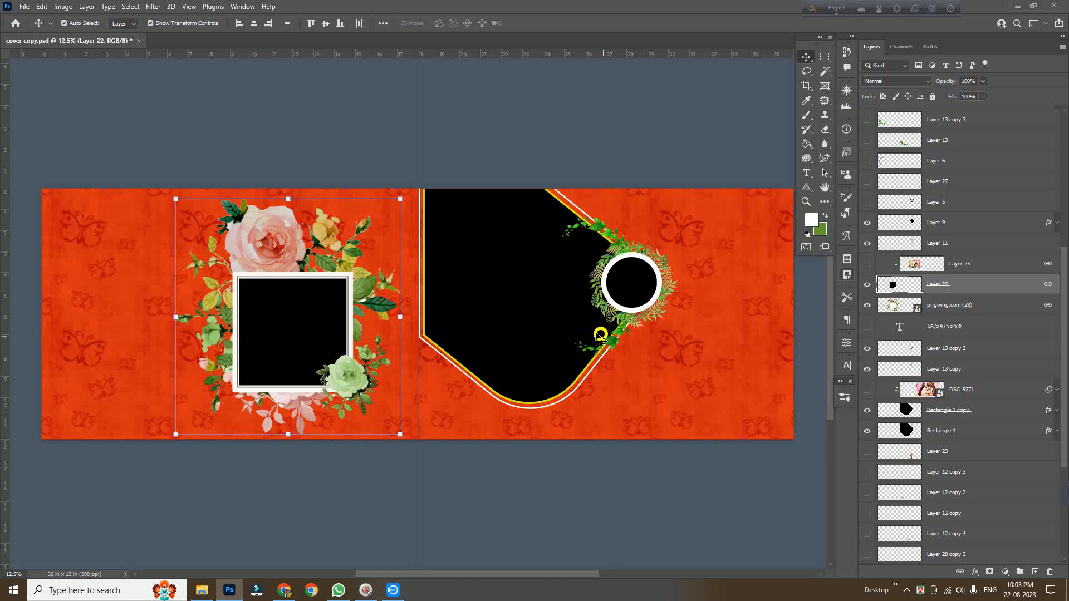
pyautogui.click(866, 223)
pyautogui.click(866, 223)
pyautogui.click(867, 202)
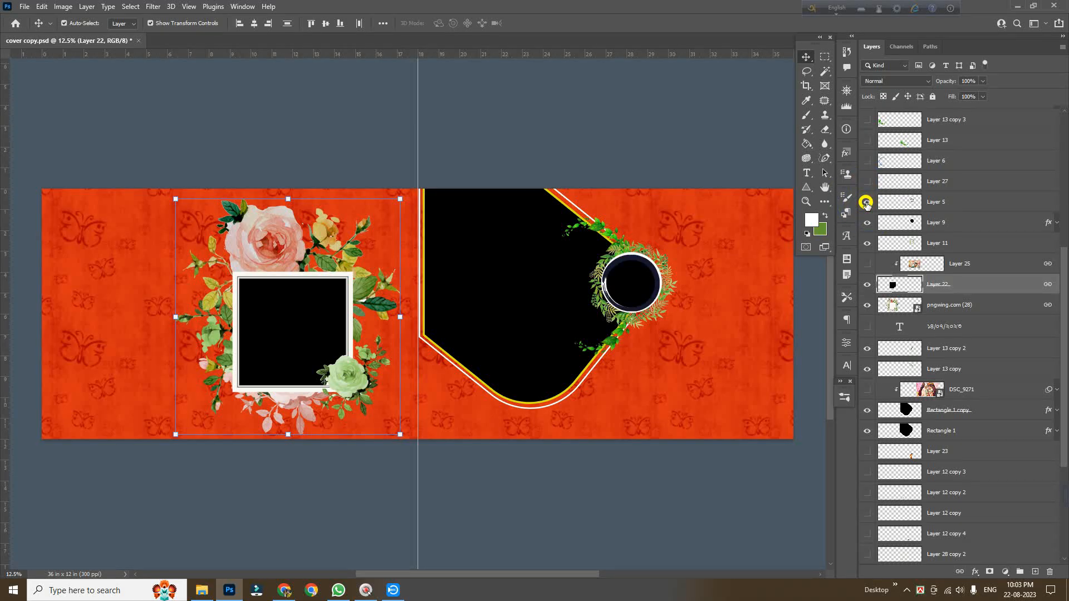
pyautogui.click(867, 181)
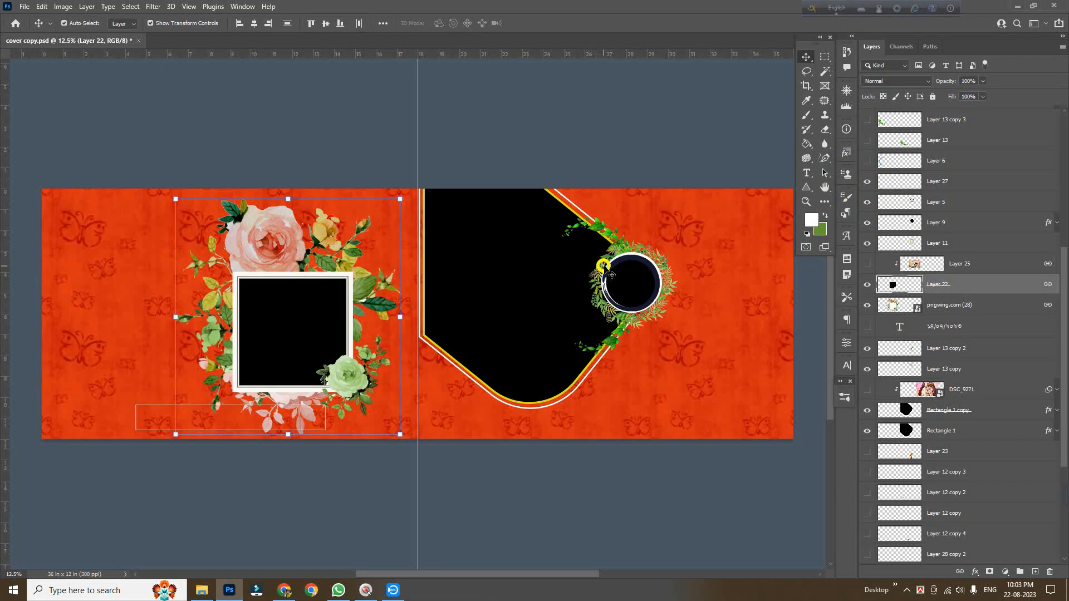
pyautogui.moveTo(616, 276)
pyautogui.mouseDown()
pyautogui.moveTo(618, 223)
pyautogui.moveTo(668, 212)
pyautogui.moveTo(697, 244)
pyautogui.moveTo(615, 287)
pyautogui.moveTo(608, 269)
pyautogui.mouseUp()
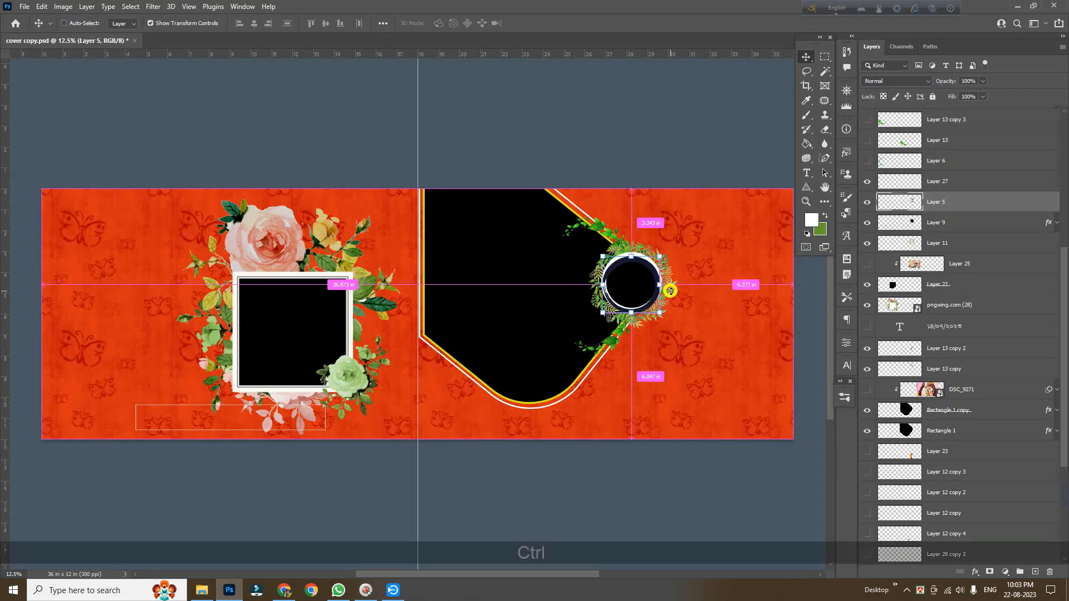
pyautogui.hotkey('ctrl', 'z')
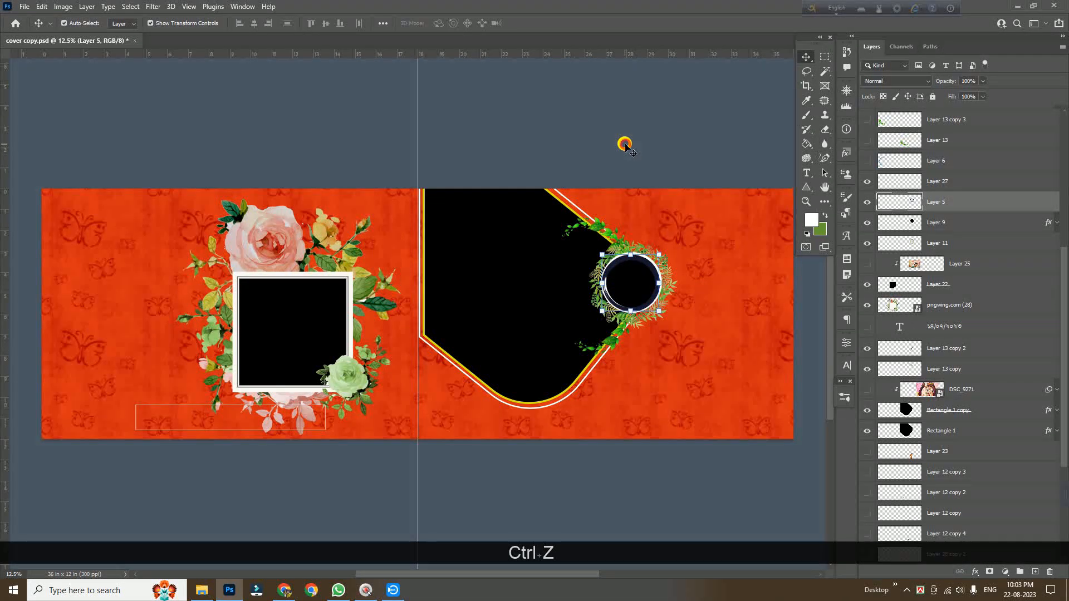
pyautogui.click(624, 144)
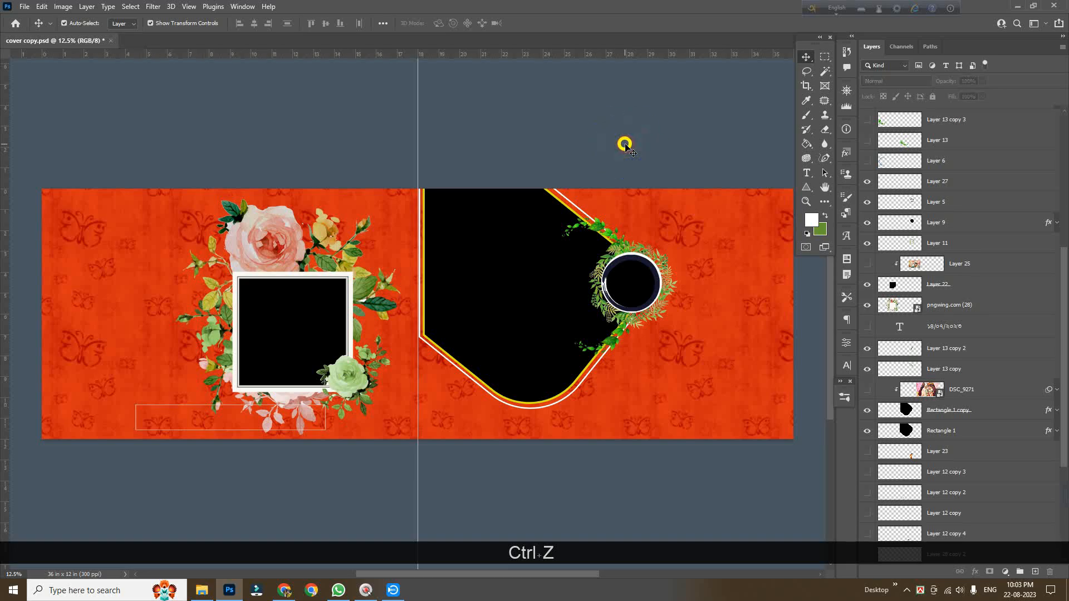
# Show the leaf vine Layer 13 along the large frame's lower edge, keep Layer 6 hidden, and clear the layer selection.
pyautogui.click(869, 160)
pyautogui.click(868, 161)
pyautogui.click(869, 143)
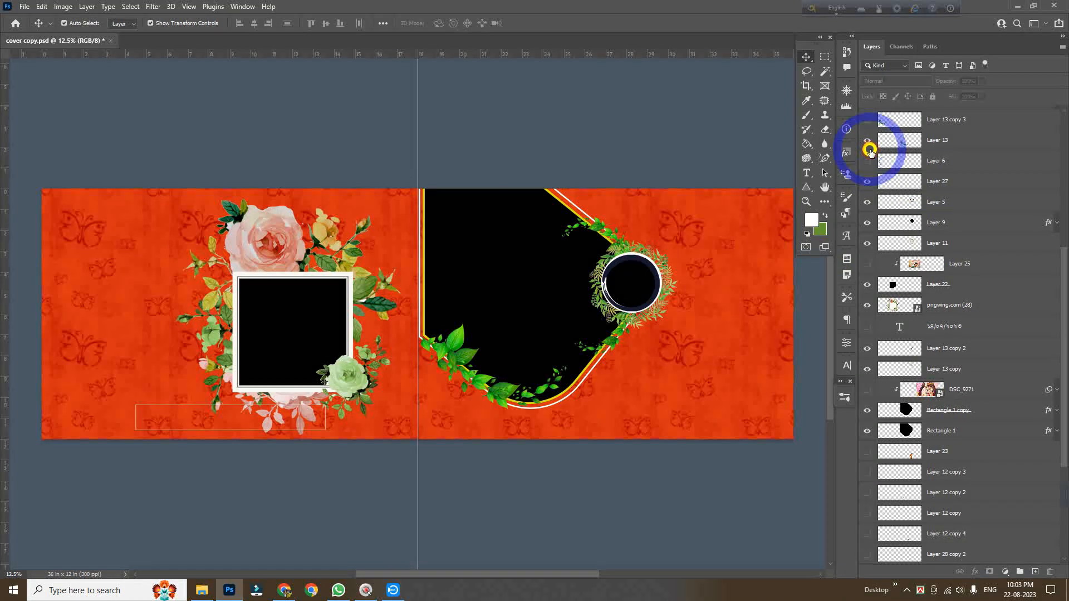
pyautogui.click(937, 140)
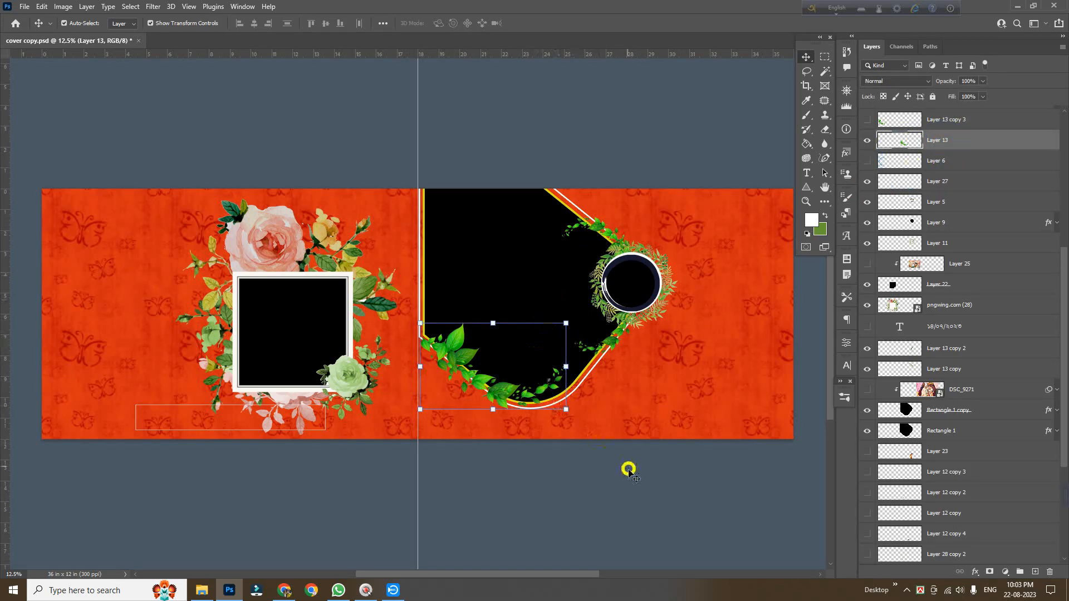
pyautogui.click(602, 488)
# Show the title text নব দম্পতির গল্প, both name text layers and the ও between them, keeping Layer 13 copy 3 hidden.
pyautogui.scroll(3, 888, 200)
pyautogui.scroll(1, 880, 217)
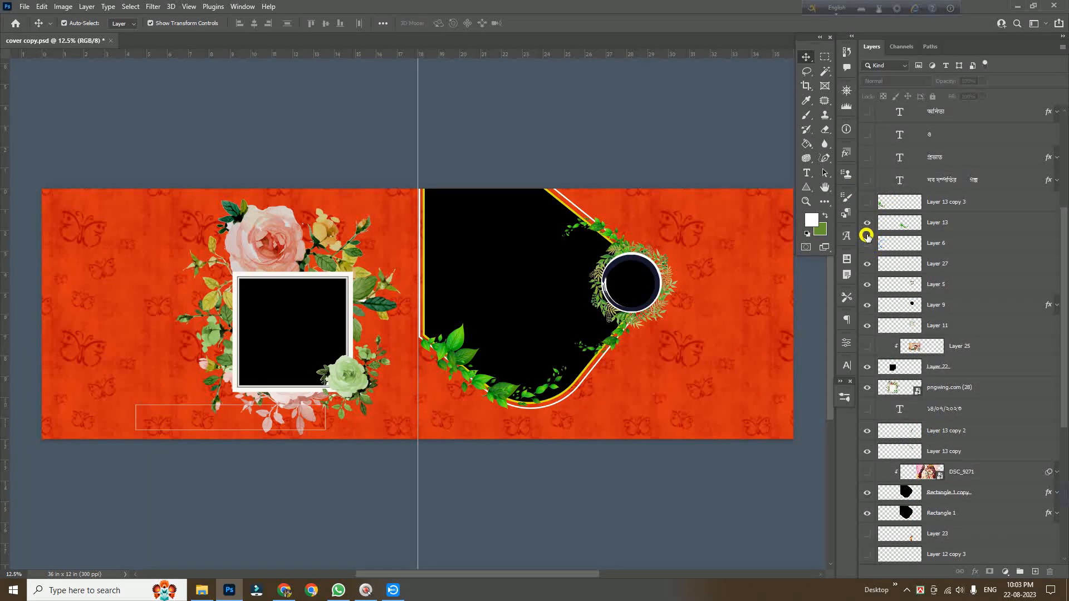
pyautogui.click(868, 209)
pyautogui.click(867, 209)
pyautogui.scroll(3, 904, 203)
pyautogui.scroll(5, 908, 235)
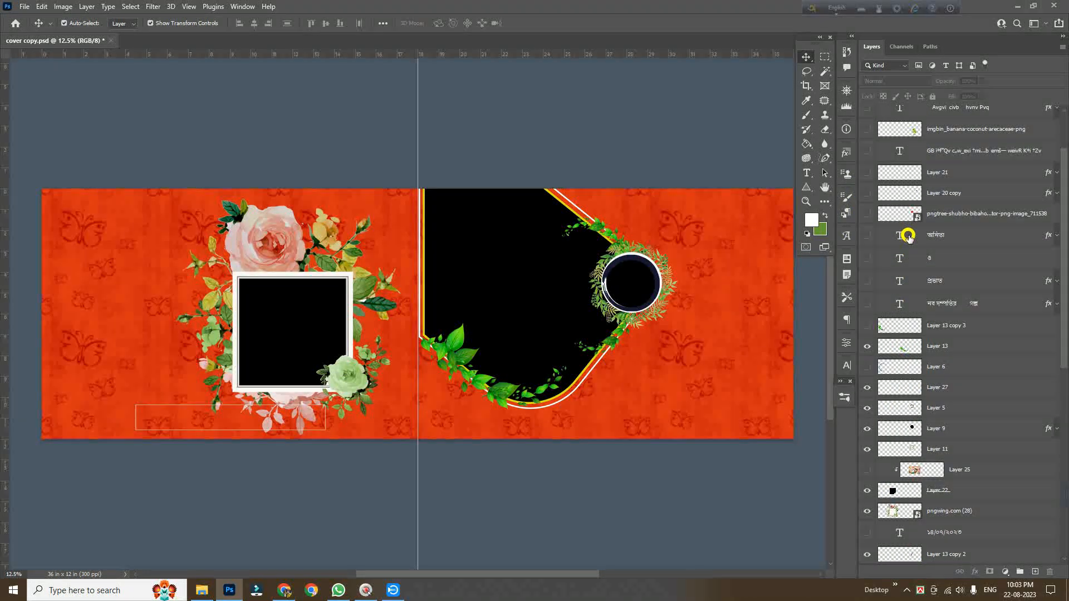
pyautogui.scroll(-3, 907, 237)
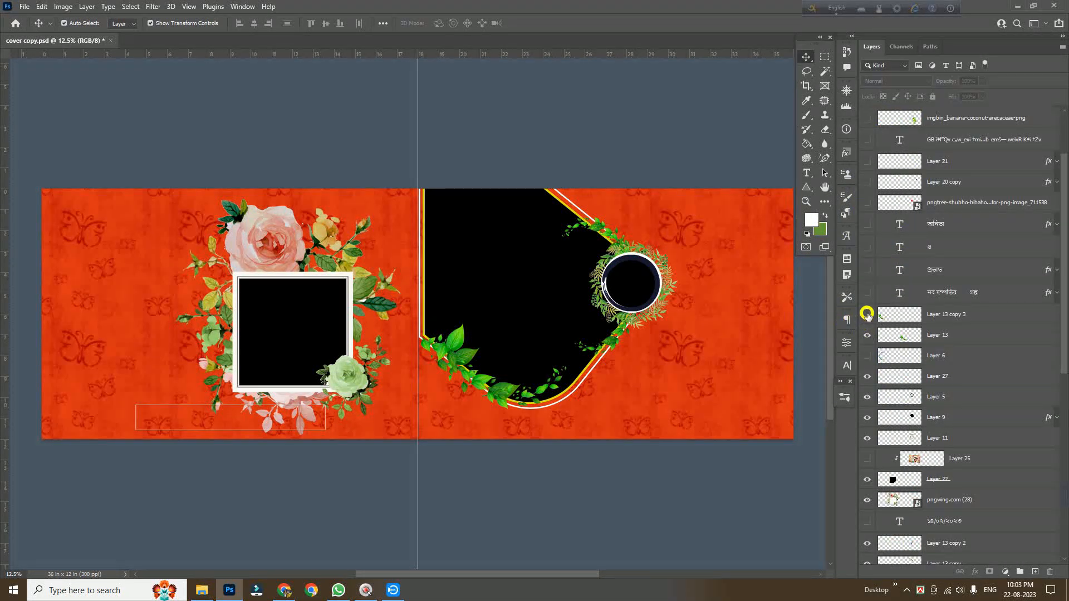
pyautogui.moveTo(869, 293); pyautogui.dragTo(872, 225)
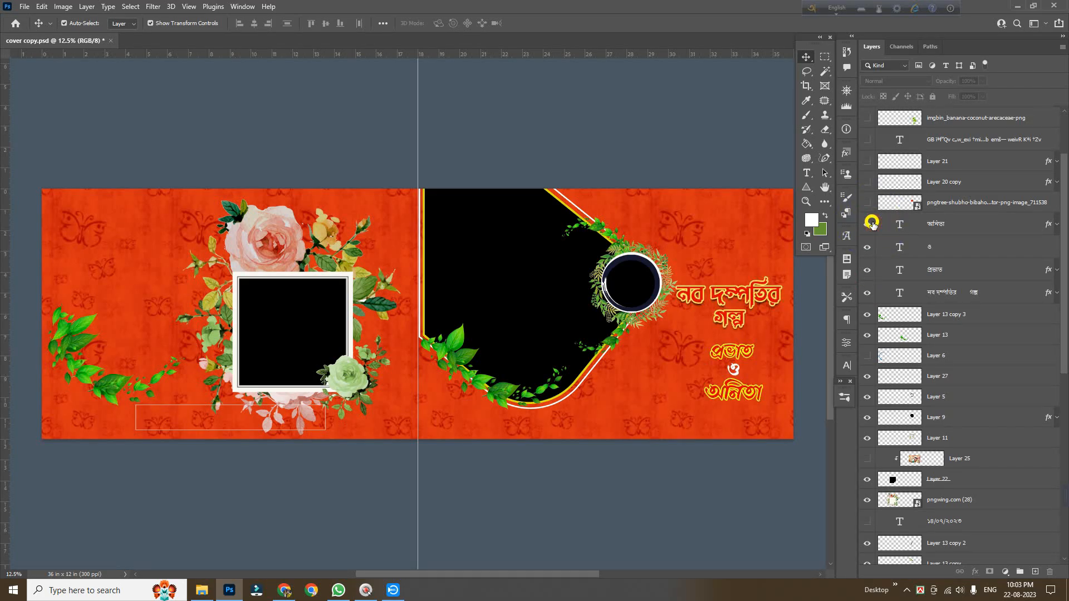
pyautogui.click(867, 315)
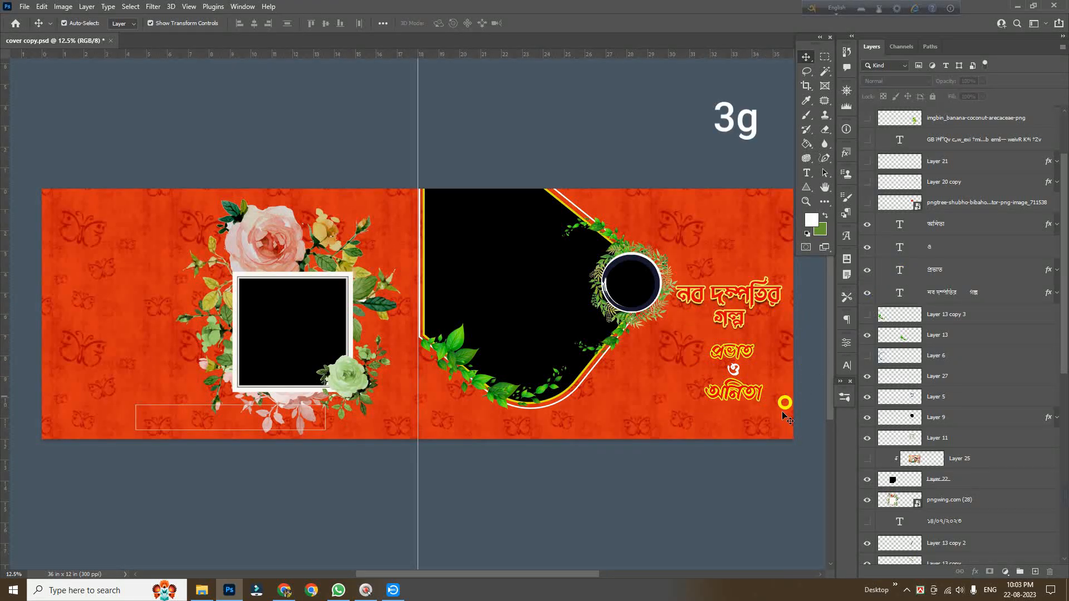
# Show the শুভ বিবাহ badge text, Layer 20 copy, Layer 21, the small wish text and the banana tree layer.
pyautogui.click(866, 202)
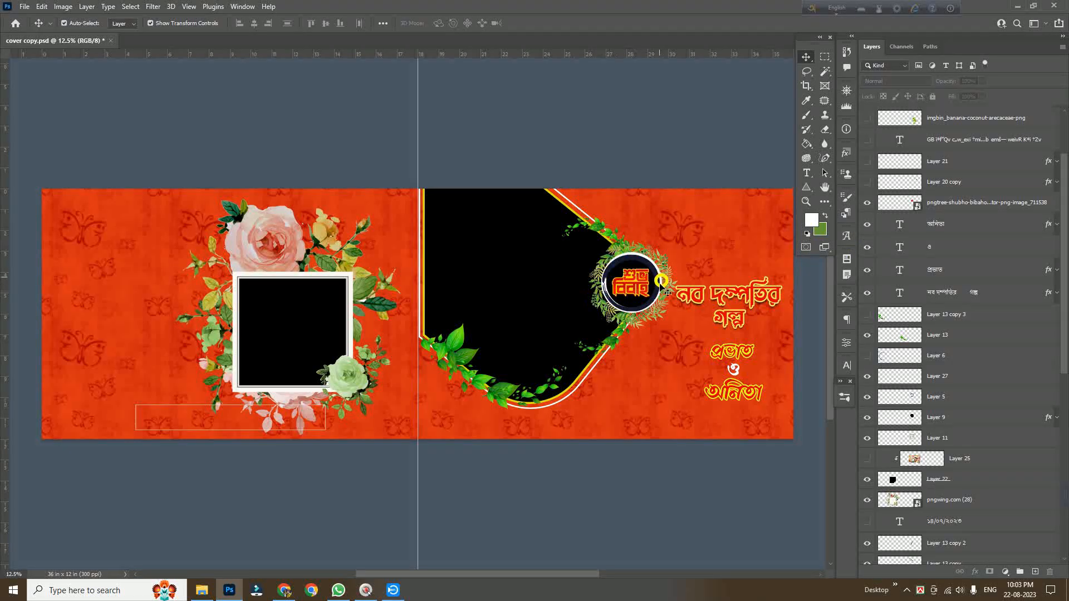
pyautogui.click(865, 168)
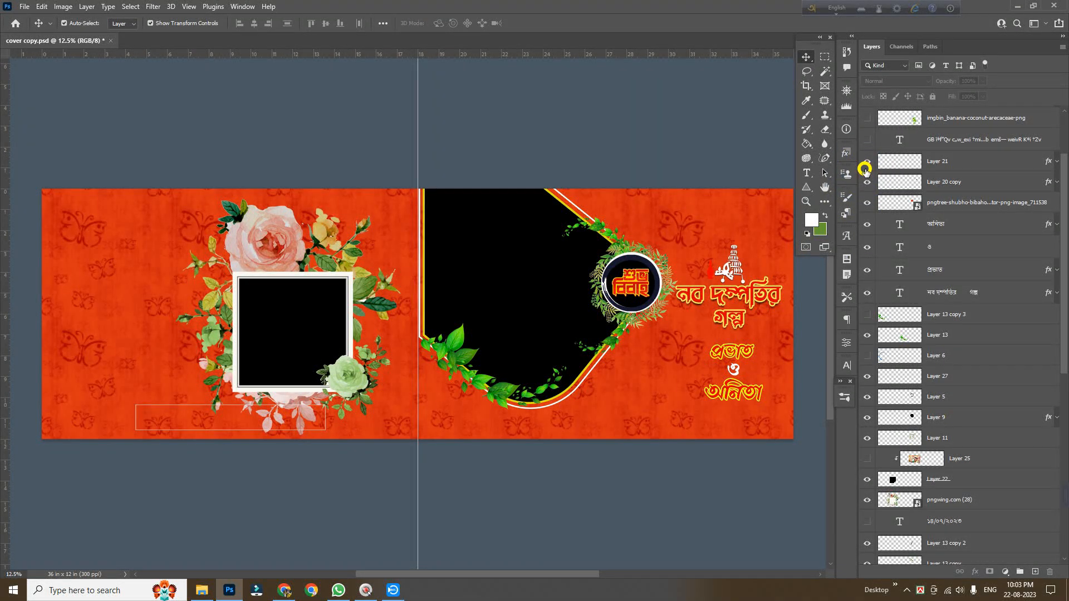
pyautogui.click(867, 141)
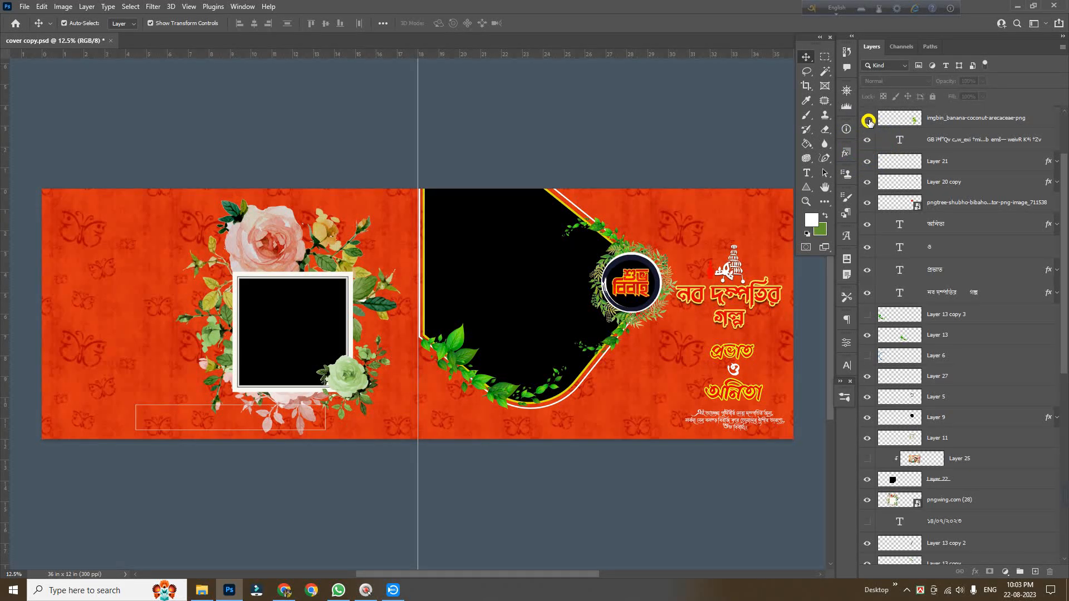
pyautogui.click(868, 119)
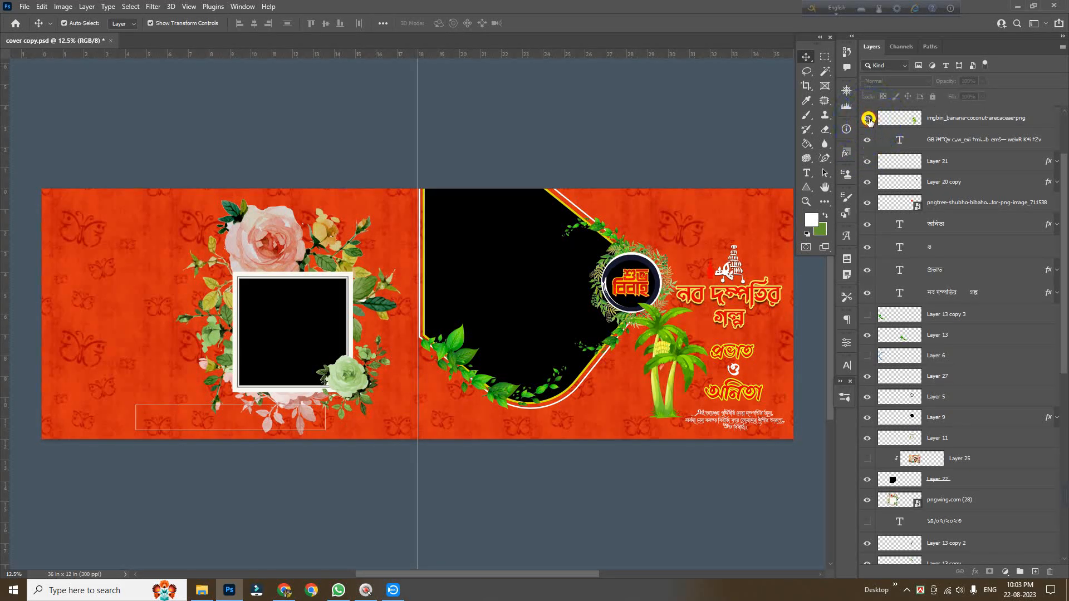
# Examine the banana tree and the wish text up close, selecting the tree layer, and clear the layer selection.
pyautogui.hotkey('ctrl', 'space')
pyautogui.click(755, 439)
pyautogui.click(756, 438)
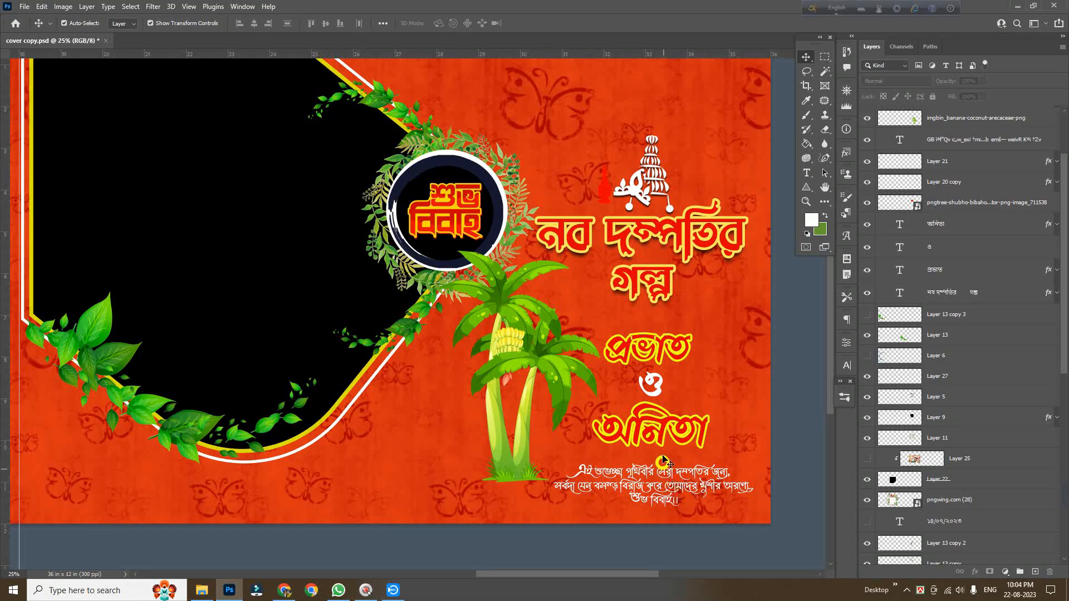
pyautogui.click(523, 334)
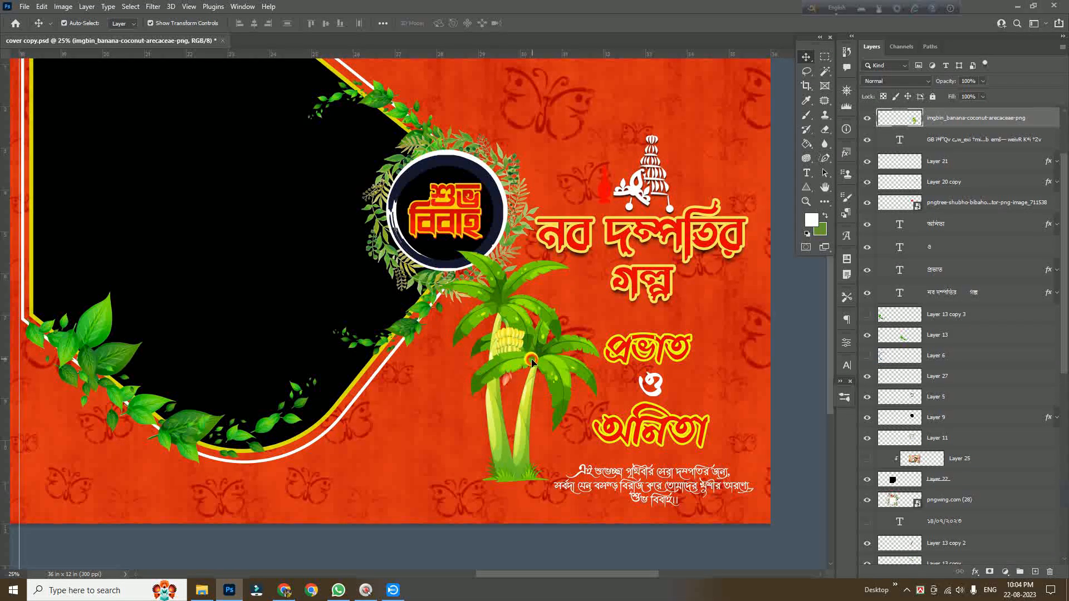
pyautogui.click(782, 357)
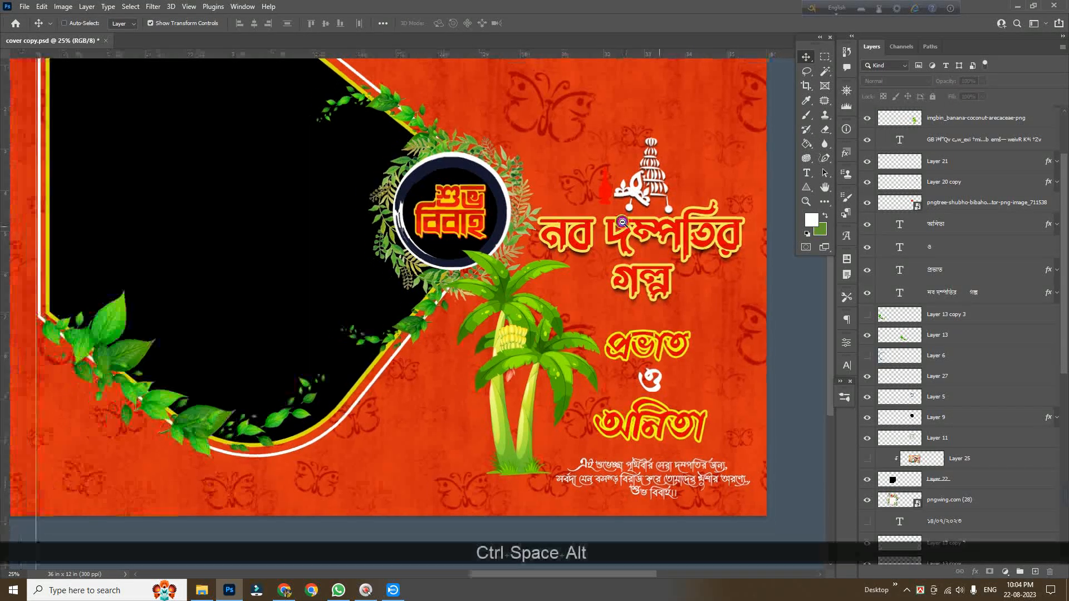
# Show the অন্তরে lettering in layer text 6 and the palm leaf layer pngwing.com (9), keeping Layer 29 hidden.
pyautogui.keyDown('ctrl'); pyautogui.keyDown('alt'); pyautogui.click(629, 189); pyautogui.keyUp('alt'); pyautogui.keyUp('ctrl')
pyautogui.moveTo(636, 252); pyautogui.dragTo(668, 289)
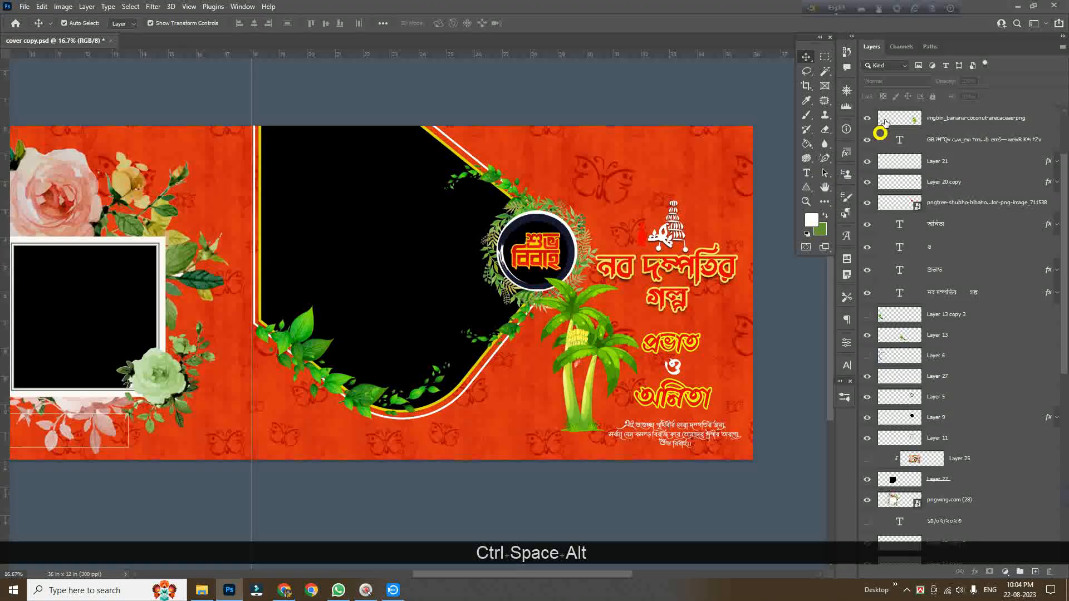
pyautogui.scroll(3, 892, 172)
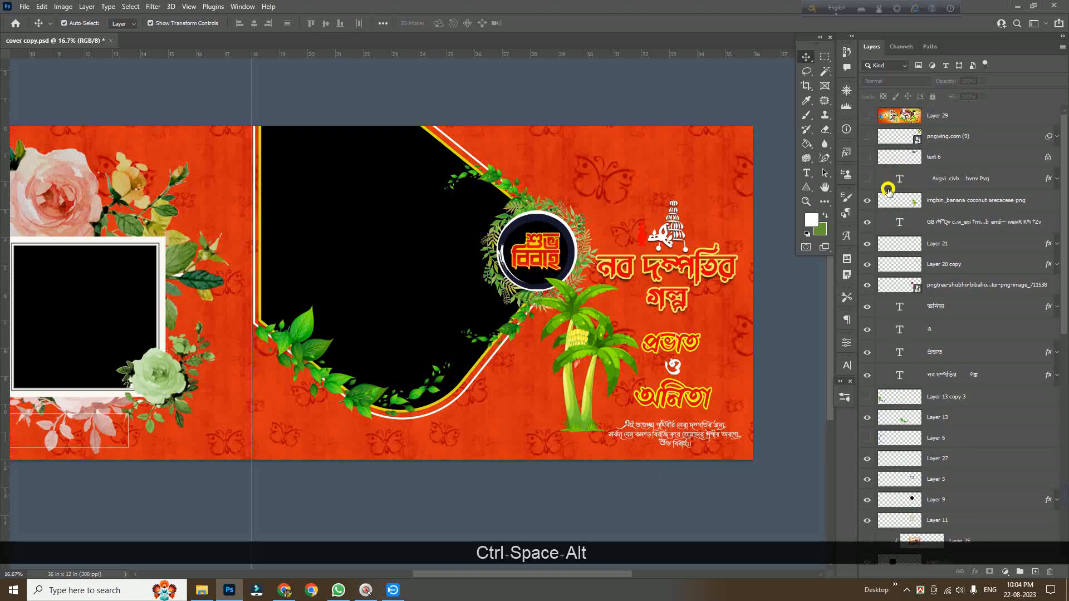
pyautogui.click(866, 157)
pyautogui.click(863, 136)
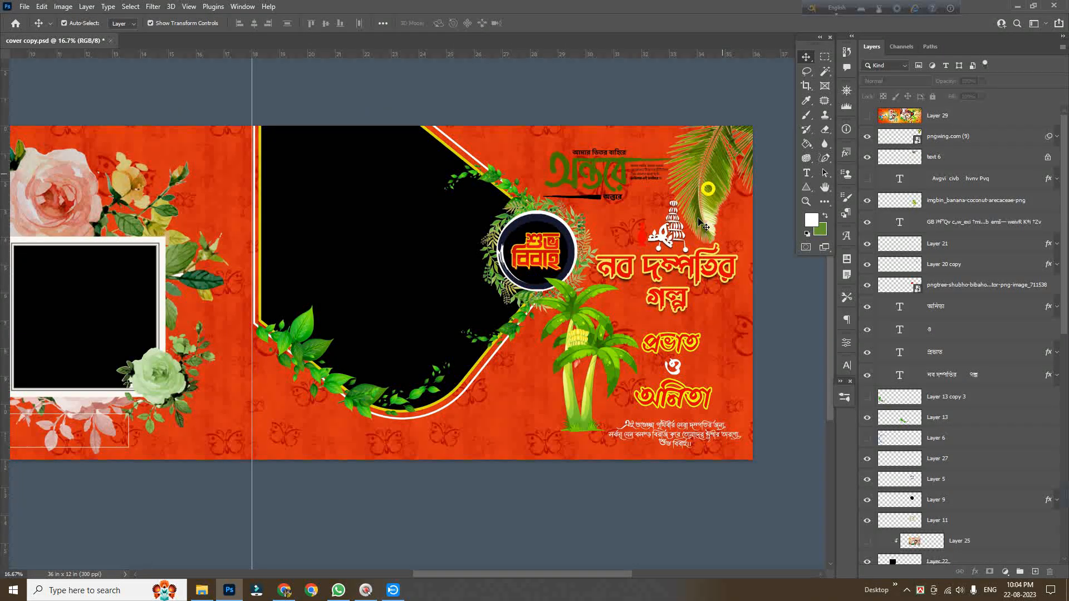
# Show the orange light effect layer 62 Photoshop Light Effects Free Download (33) just above Layer 14.
pyautogui.press('space')
pyautogui.moveTo(670, 380); pyautogui.dragTo(676, 290)
pyautogui.scroll(-1, 900, 340)
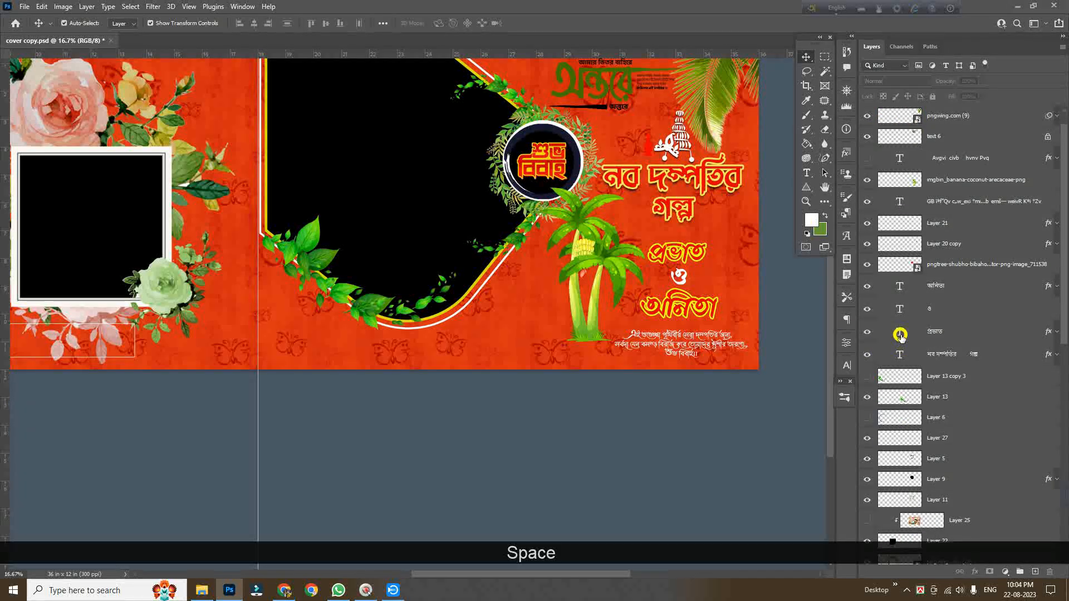
pyautogui.scroll(-15, 900, 330)
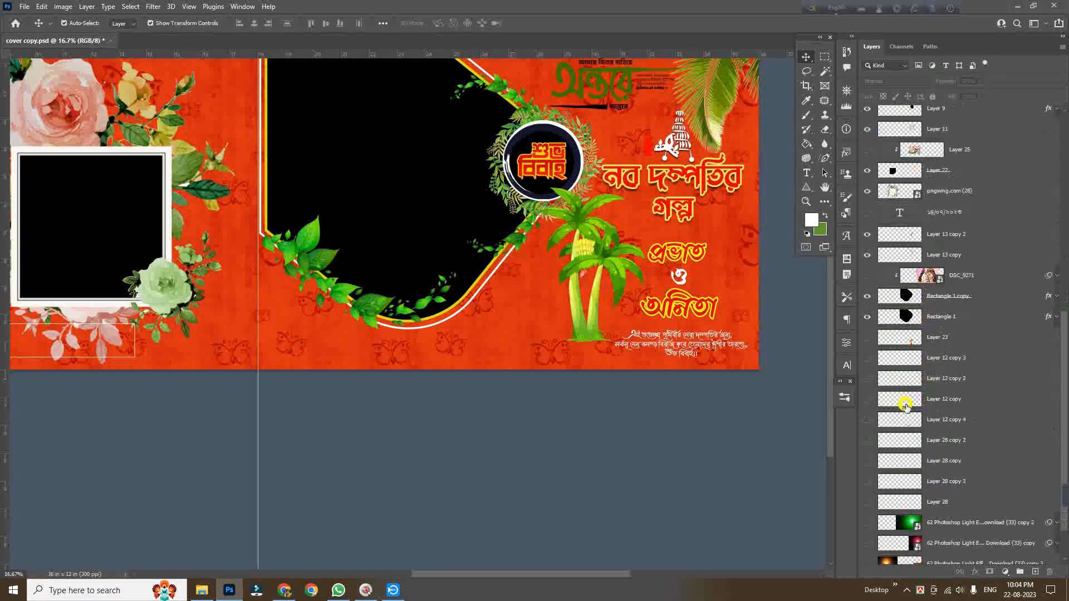
pyautogui.scroll(2, 627, 442)
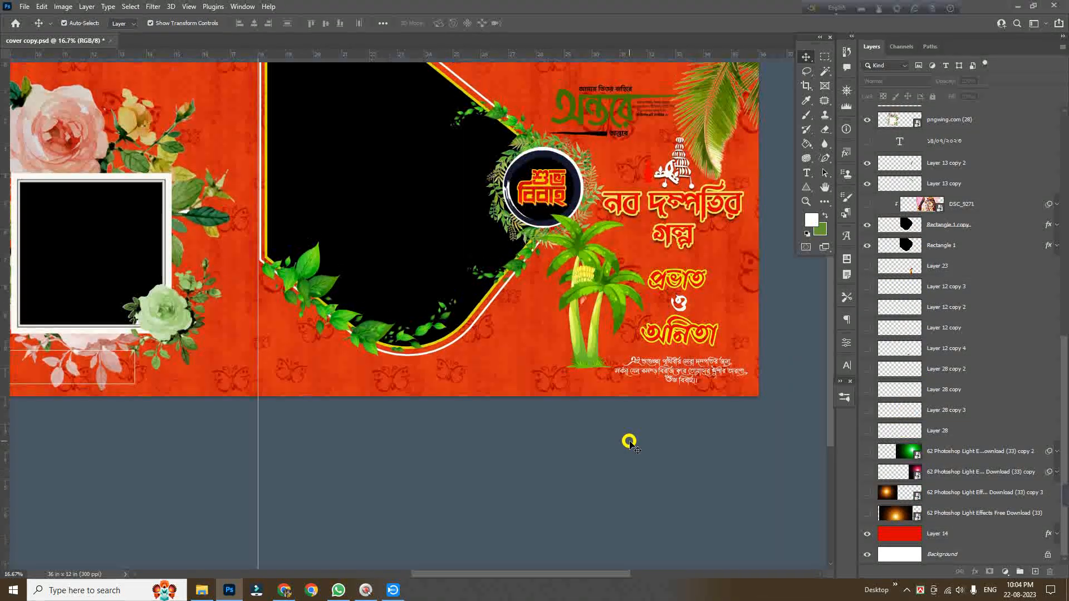
pyautogui.click(867, 513)
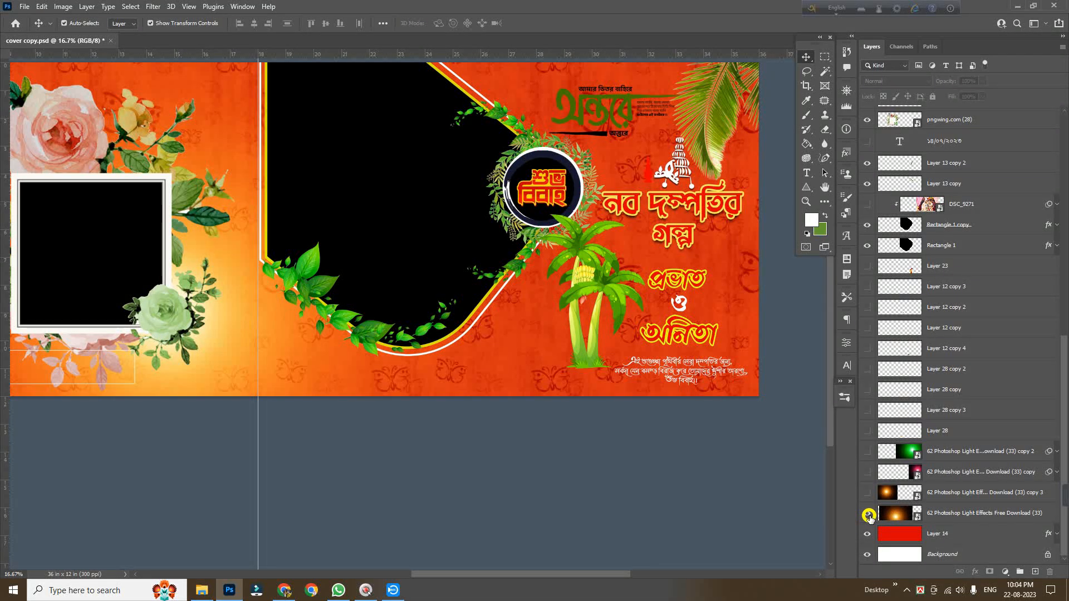
# Show the second orange light effect, copy 3, and view the glow around the floral frame and across the cover.
pyautogui.press('space')
pyautogui.moveTo(239, 302); pyautogui.dragTo(358, 368)
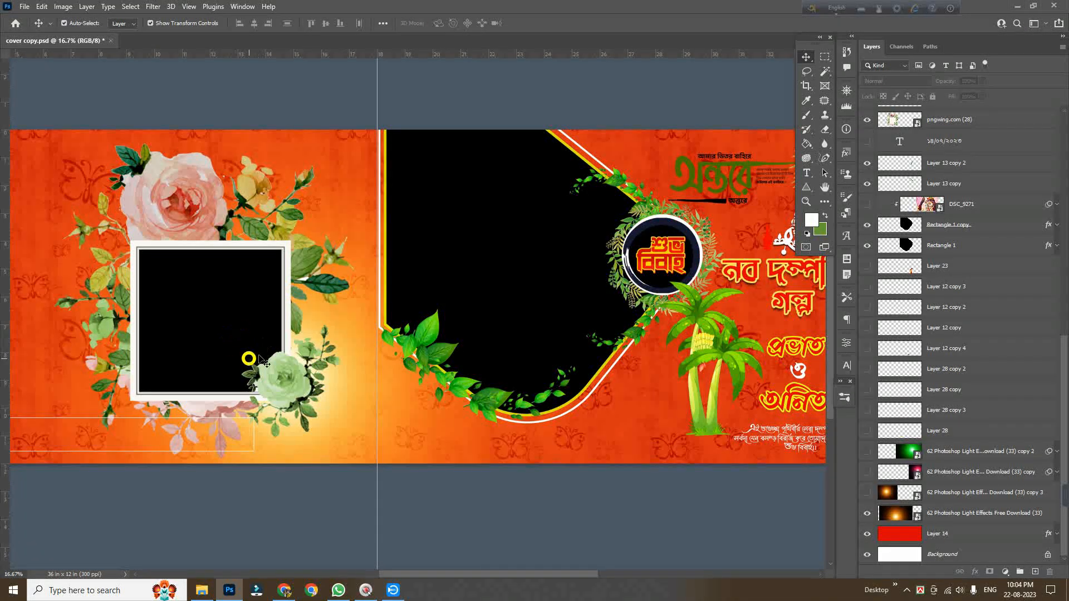
pyautogui.press('space')
pyautogui.moveTo(554, 410); pyautogui.dragTo(371, 410)
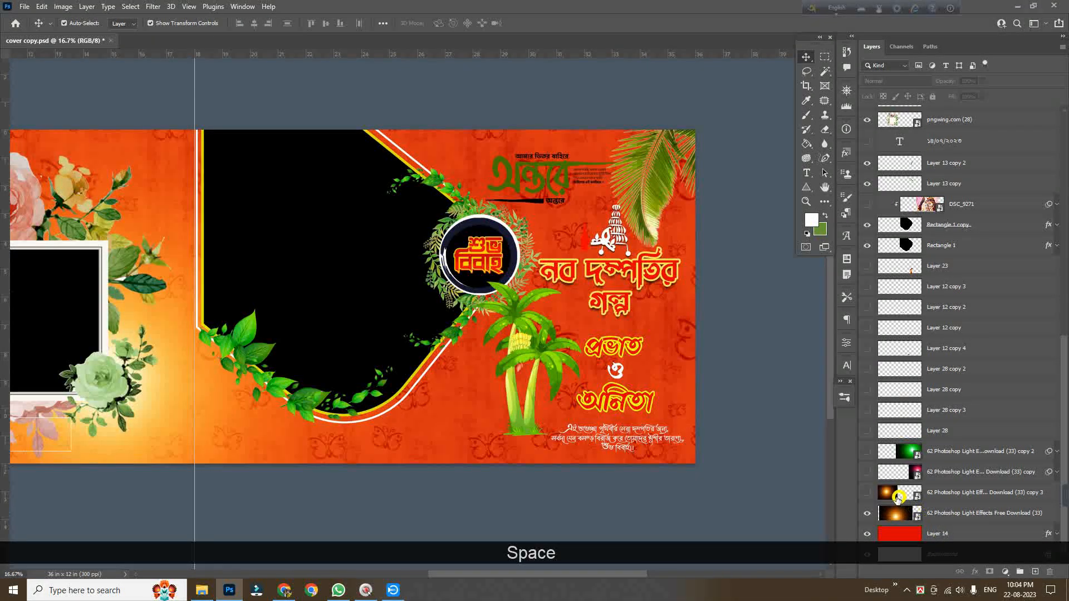
pyautogui.moveTo(118, 375); pyautogui.dragTo(454, 369)
pyautogui.keyDown('ctrl'); pyautogui.keyDown('alt'); pyautogui.click(479, 388); pyautogui.keyUp('alt'); pyautogui.keyUp('ctrl')
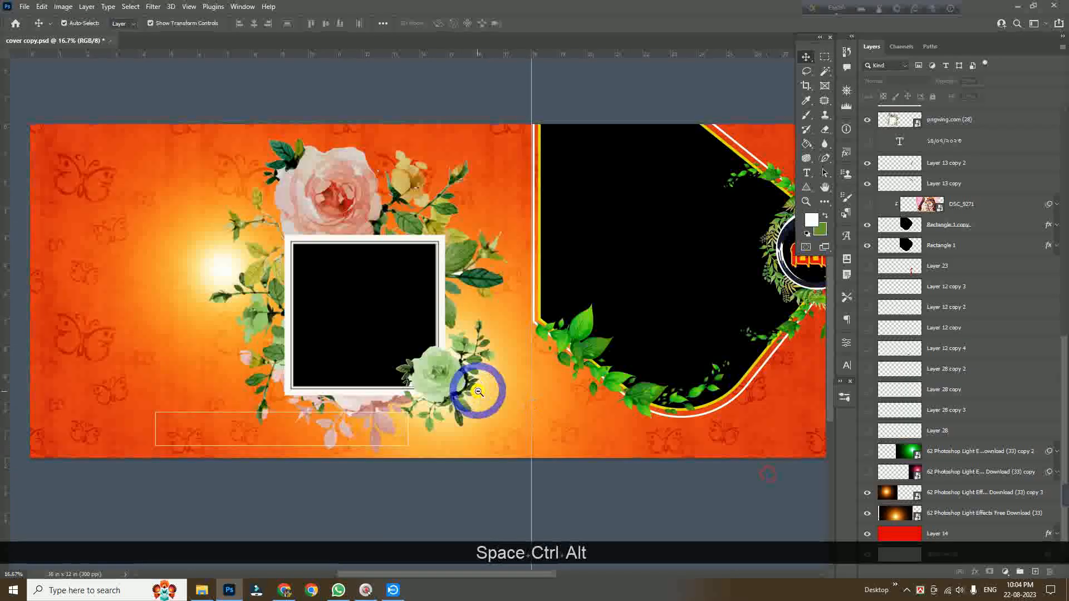
pyautogui.moveTo(488, 408); pyautogui.dragTo(355, 381)
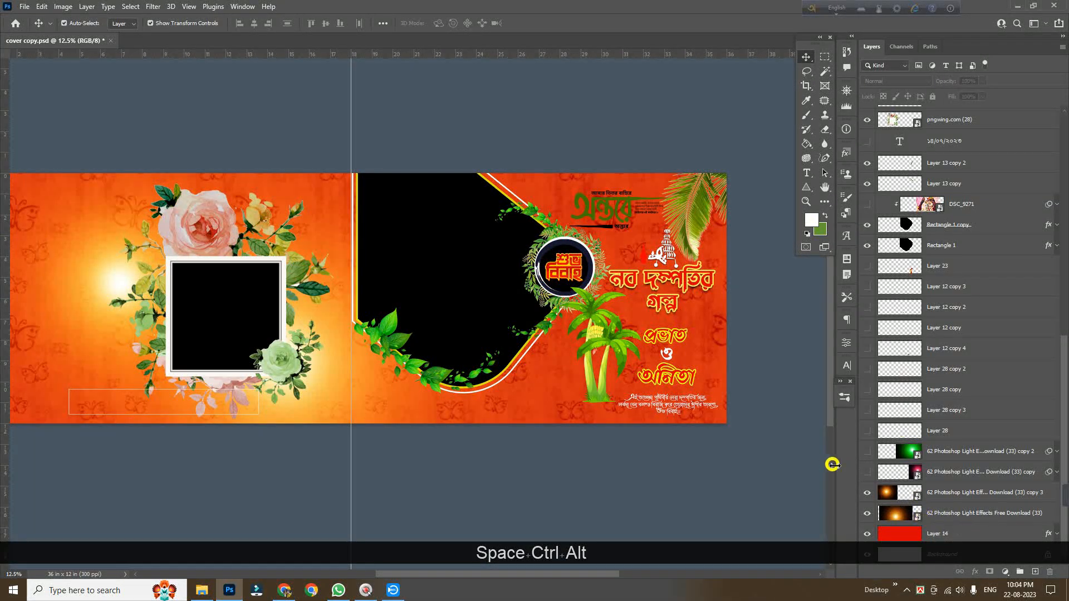
# Show and select the pink light effect copy behind the title text, comparing the cover with it hidden and shown.
pyautogui.click(864, 472)
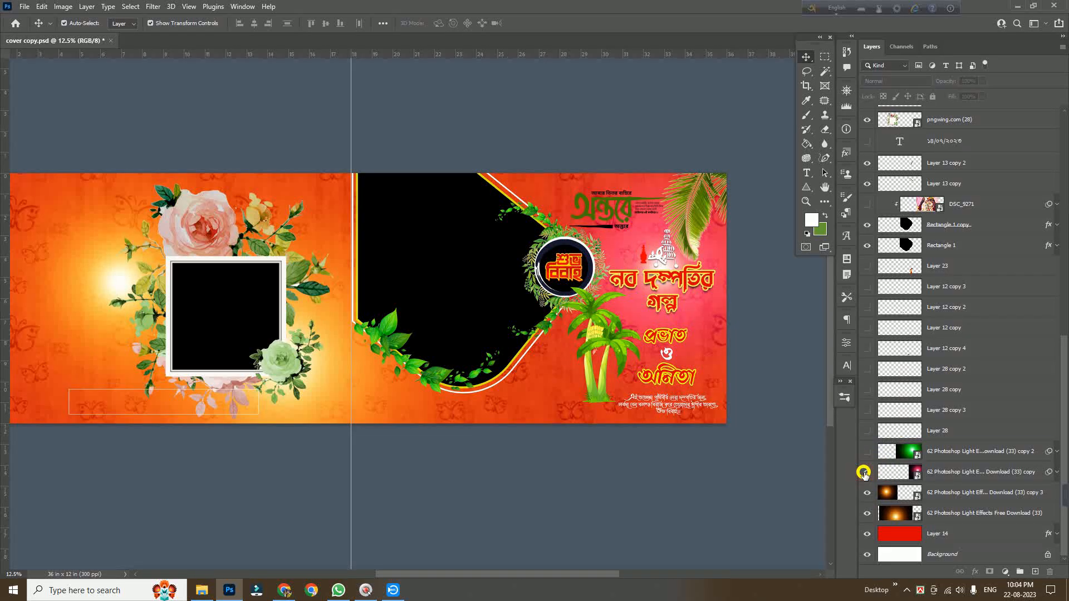
pyautogui.click(931, 472)
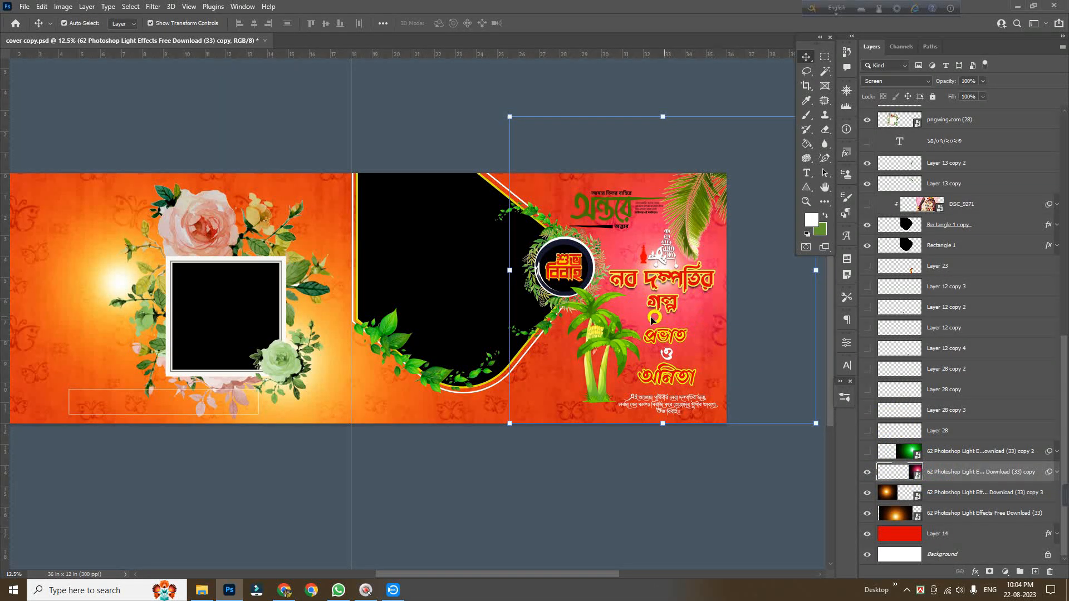
pyautogui.keyDown('ctrl'); pyautogui.click(676, 305); pyautogui.keyUp('ctrl')
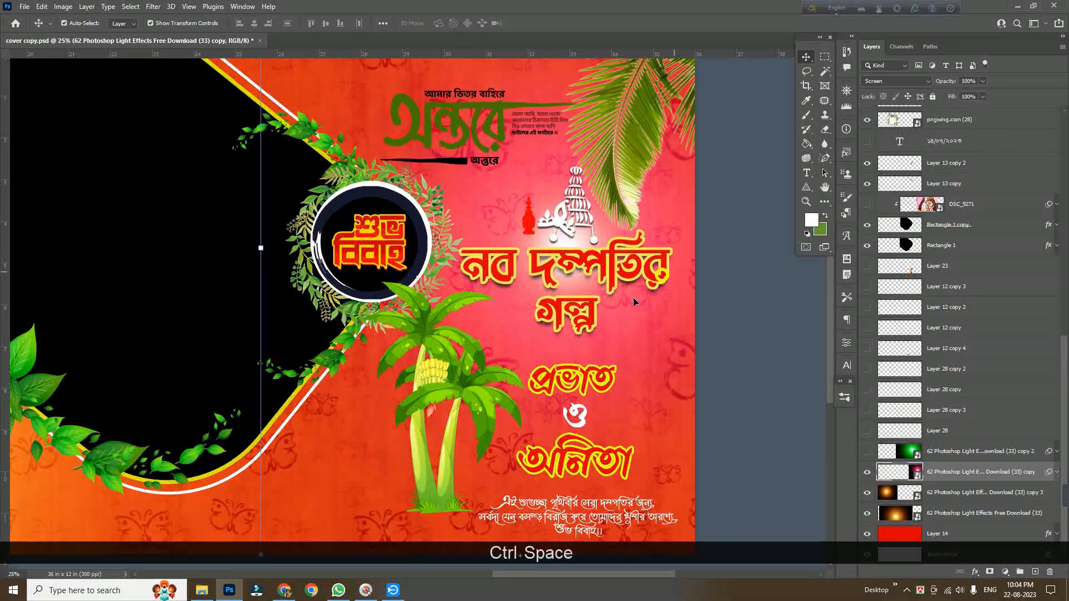
pyautogui.click(866, 472)
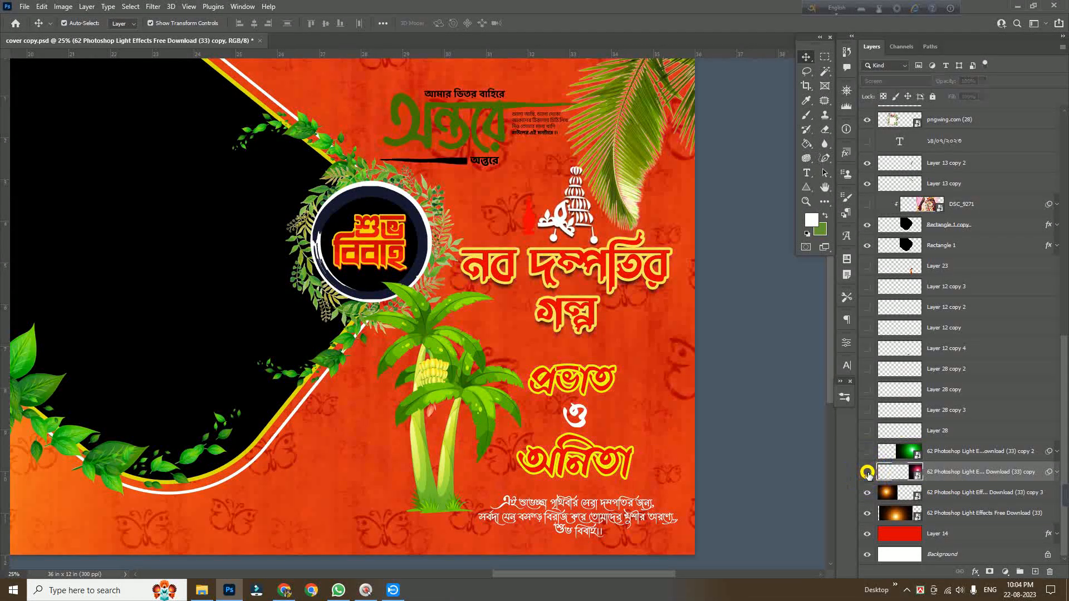
pyautogui.click(867, 472)
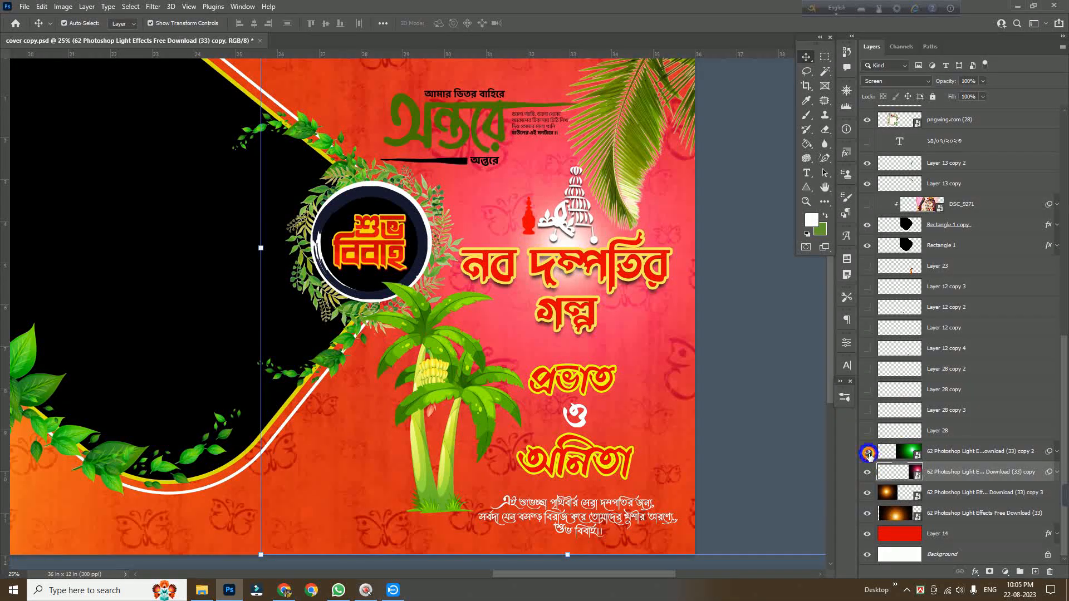
# Show the green light effect layer, copy 2, and view the whole title side of the cover.
pyautogui.click(867, 452)
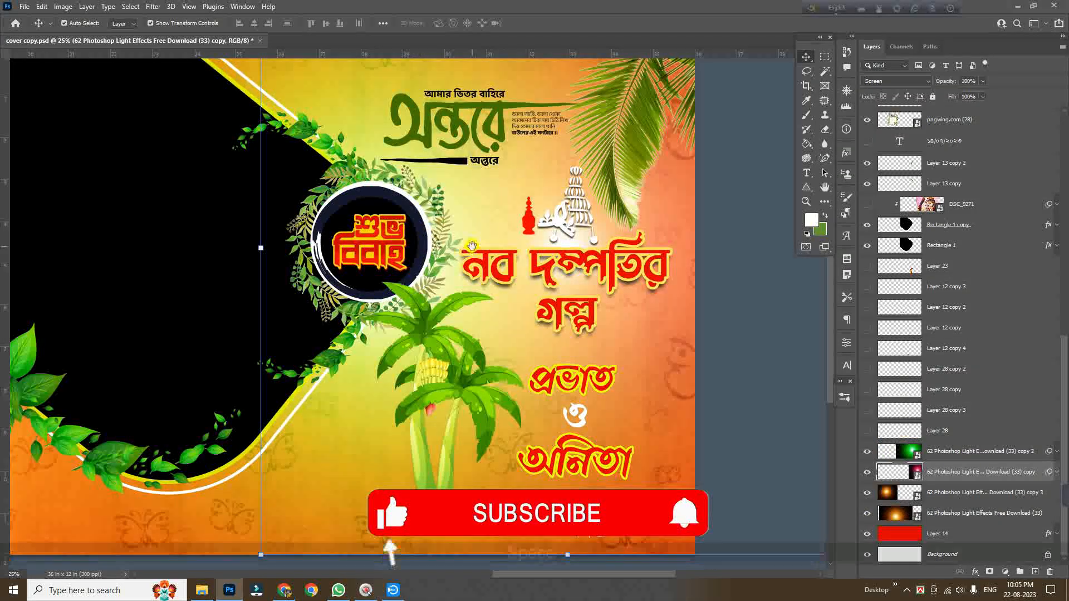
pyautogui.press('space')
pyautogui.moveTo(478, 248); pyautogui.dragTo(545, 339)
pyautogui.hotkey('ctrl', 'alt')
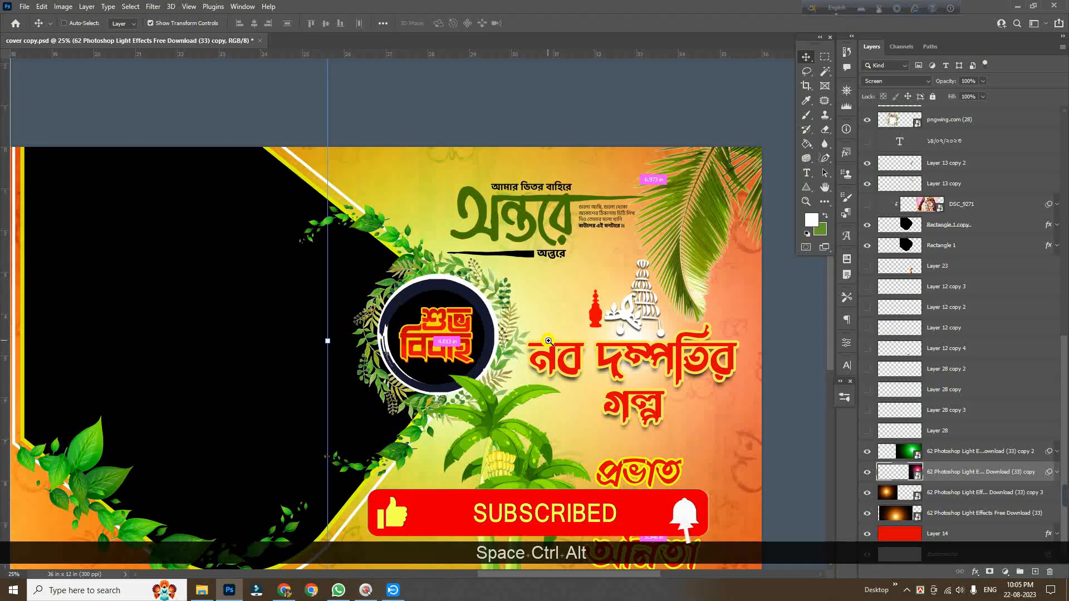
pyautogui.keyDown('ctrl'); pyautogui.keyDown('alt'); pyautogui.click(548, 341); pyautogui.keyUp('alt'); pyautogui.keyUp('ctrl')
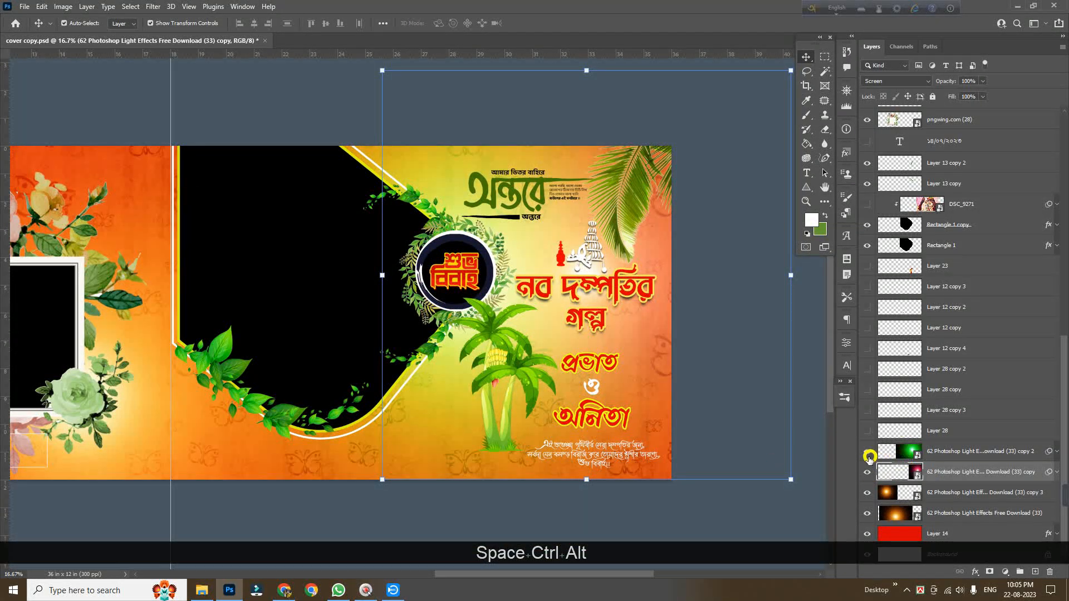
# Compare the cover with the green light effect hidden and shown, leave it shown, and clear the layer selection.
pyautogui.click(865, 452)
pyautogui.click(864, 456)
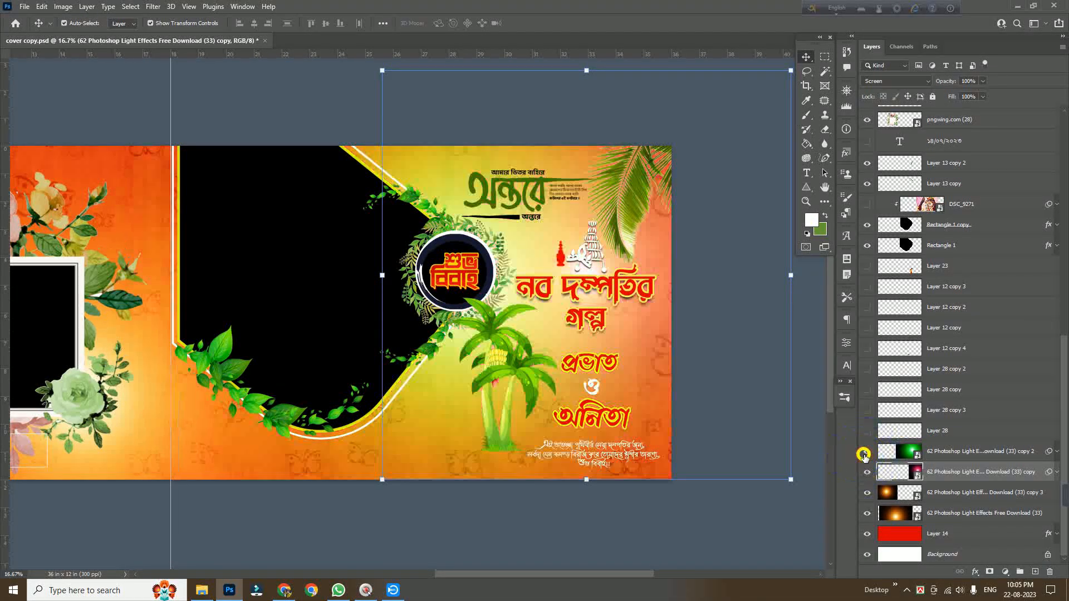
pyautogui.click(864, 455)
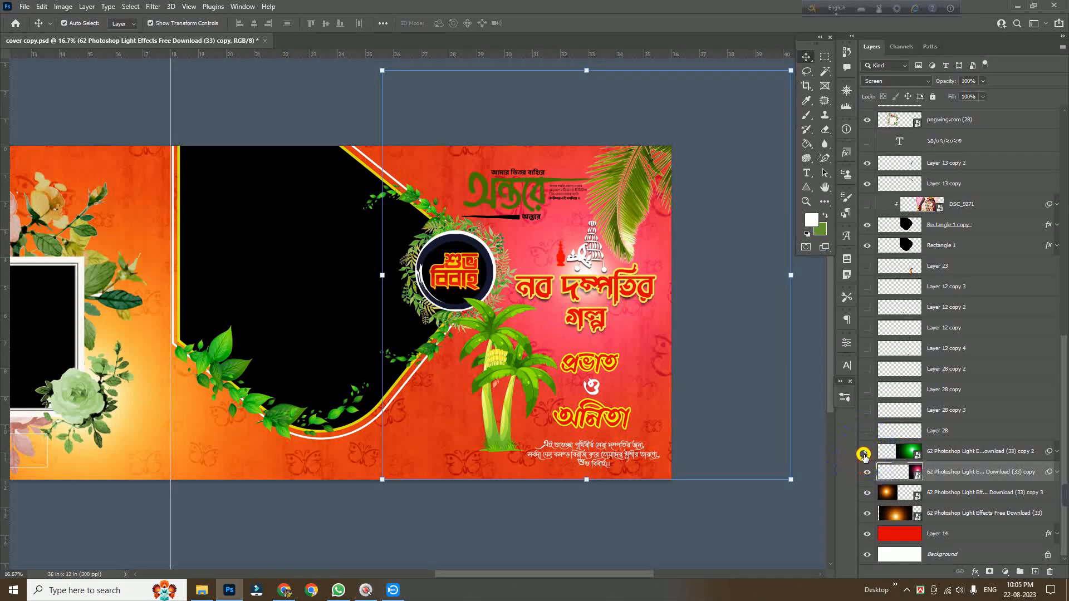
pyautogui.click(864, 455)
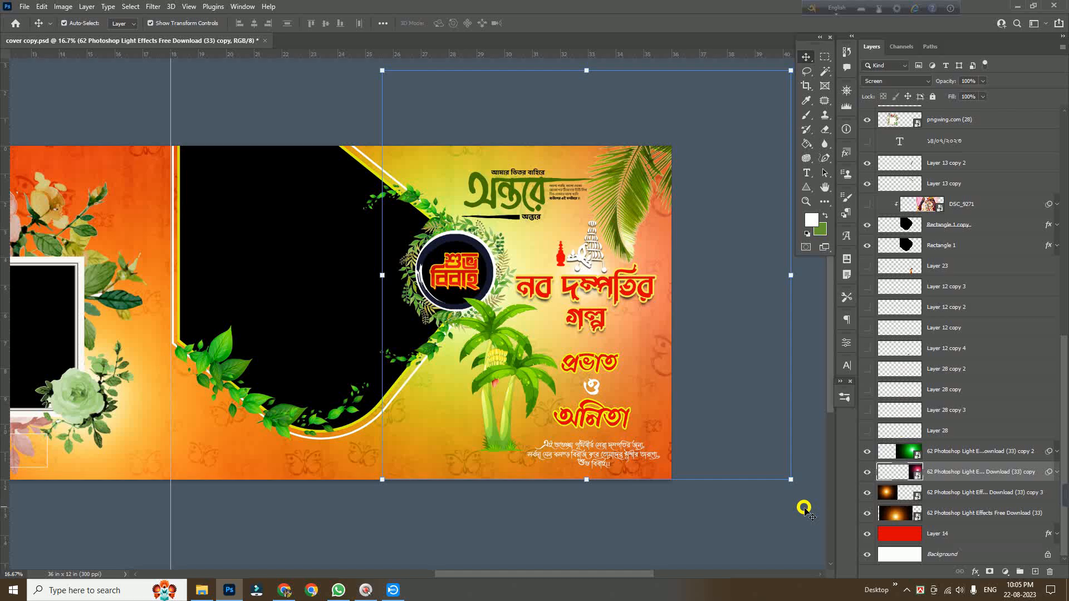
pyautogui.click(804, 509)
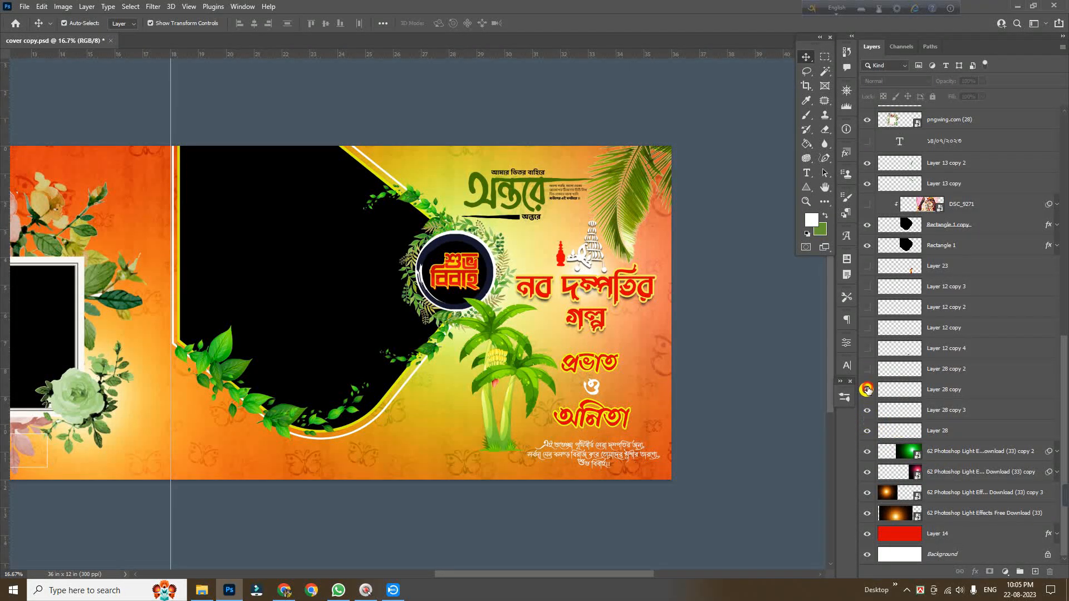
# Show Layer 28 and its copies, the Layer 12 copies and Layer 23, pick the couple and a hanging ornament, and clear the selection.
pyautogui.click(865, 270)
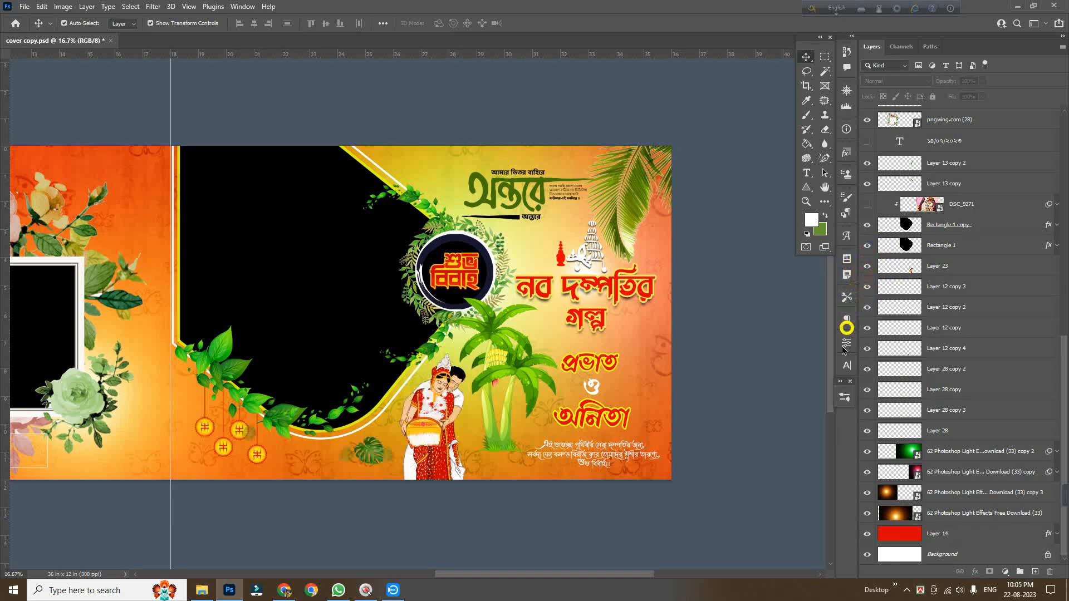
pyautogui.click(421, 436)
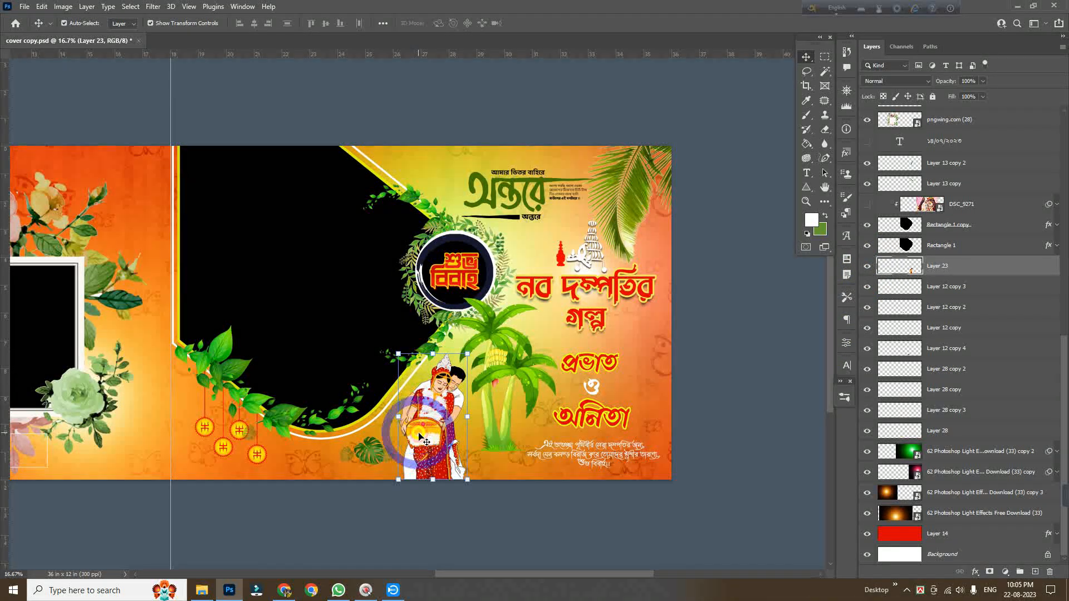
pyautogui.click(479, 536)
pyautogui.click(433, 440)
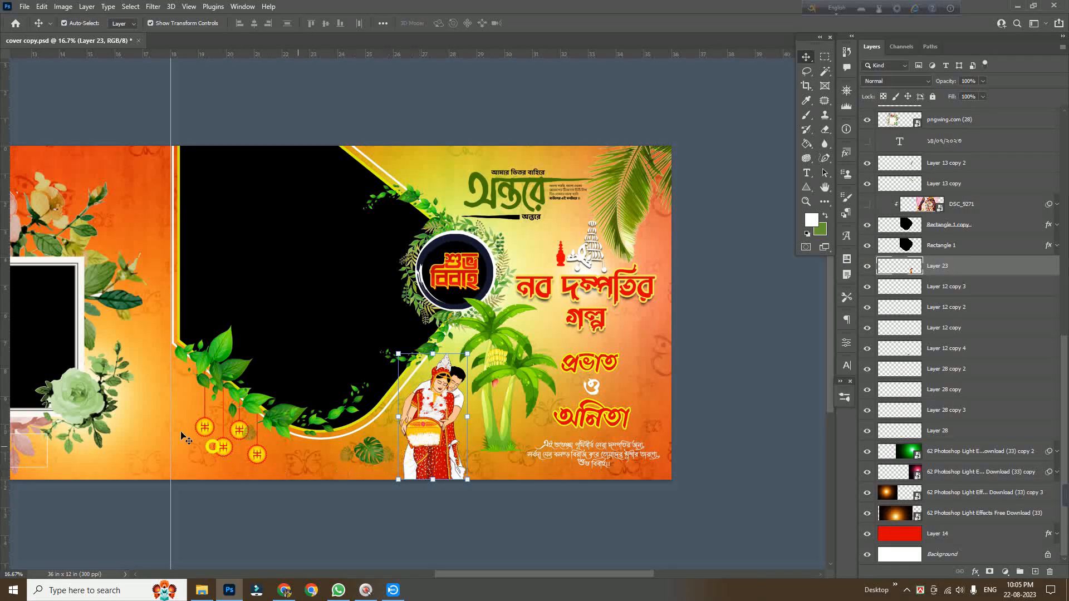
pyautogui.click(231, 449)
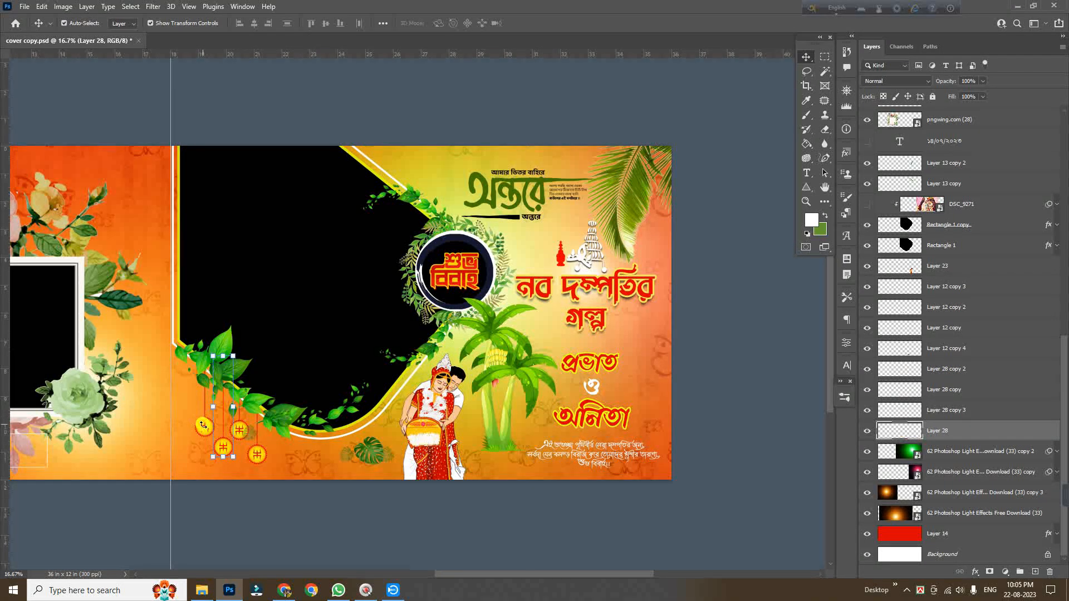
pyautogui.click(279, 504)
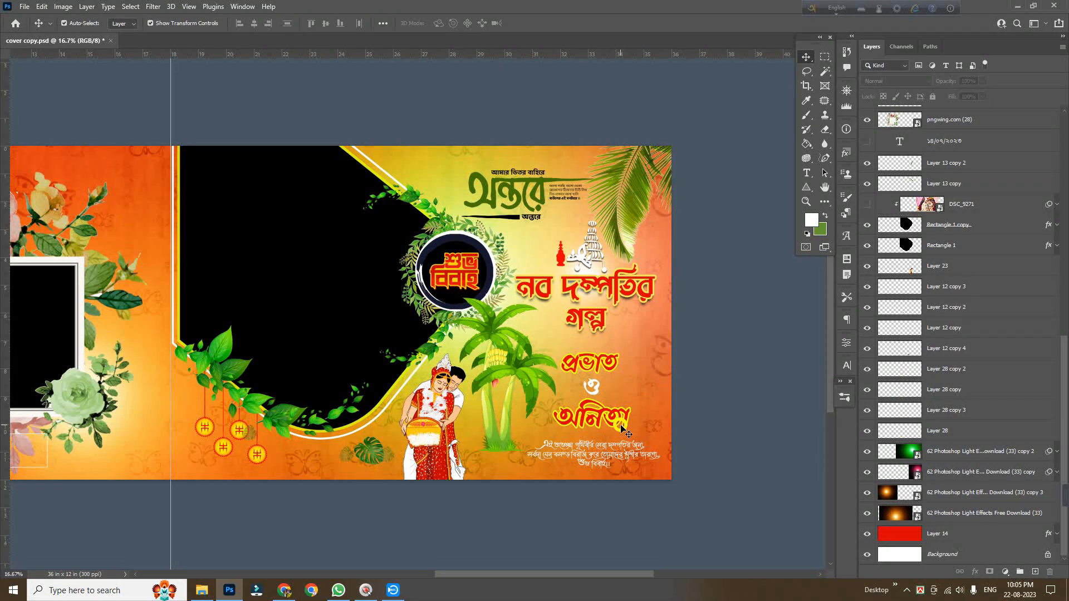
# Show the DSC_9271 couple photo clipped inside the large frame and look over both sides of the cover.
pyautogui.press('space')
pyautogui.moveTo(381, 453); pyautogui.dragTo(623, 461)
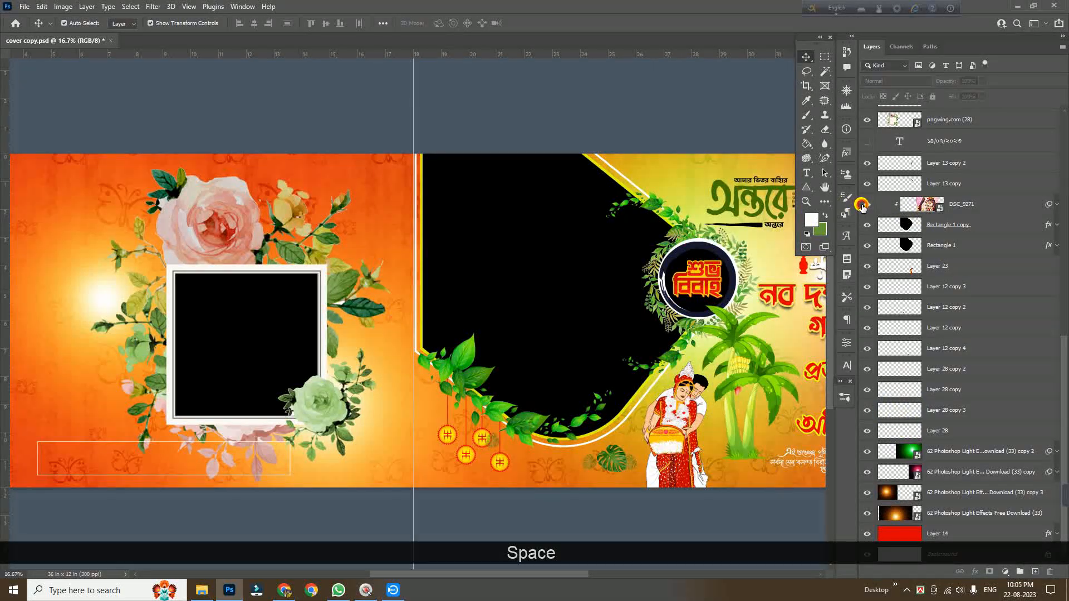
pyautogui.click(866, 204)
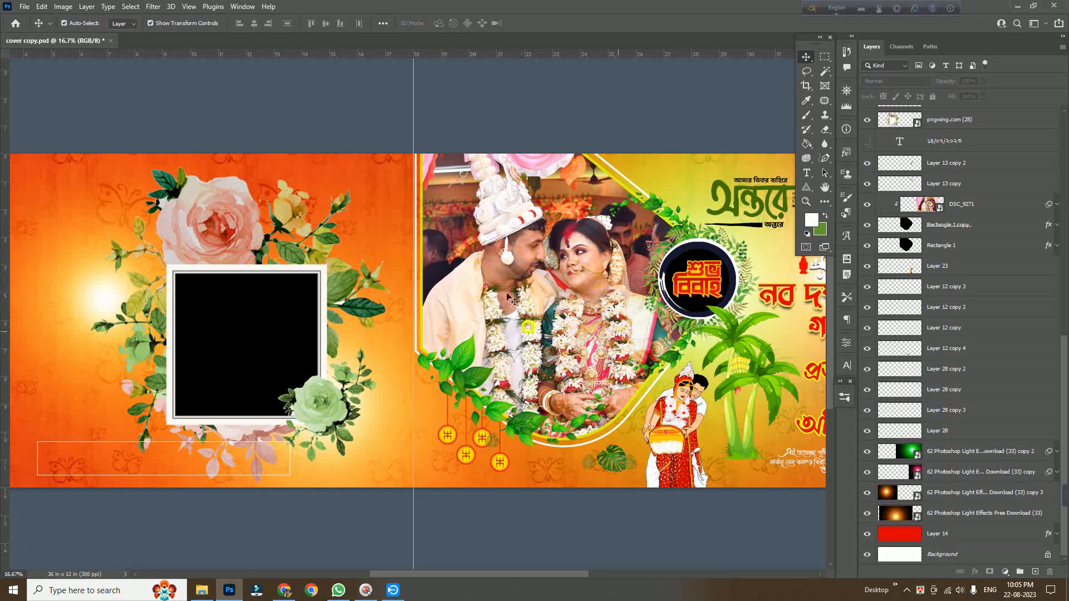
pyautogui.press('space')
pyautogui.moveTo(590, 340); pyautogui.dragTo(369, 341)
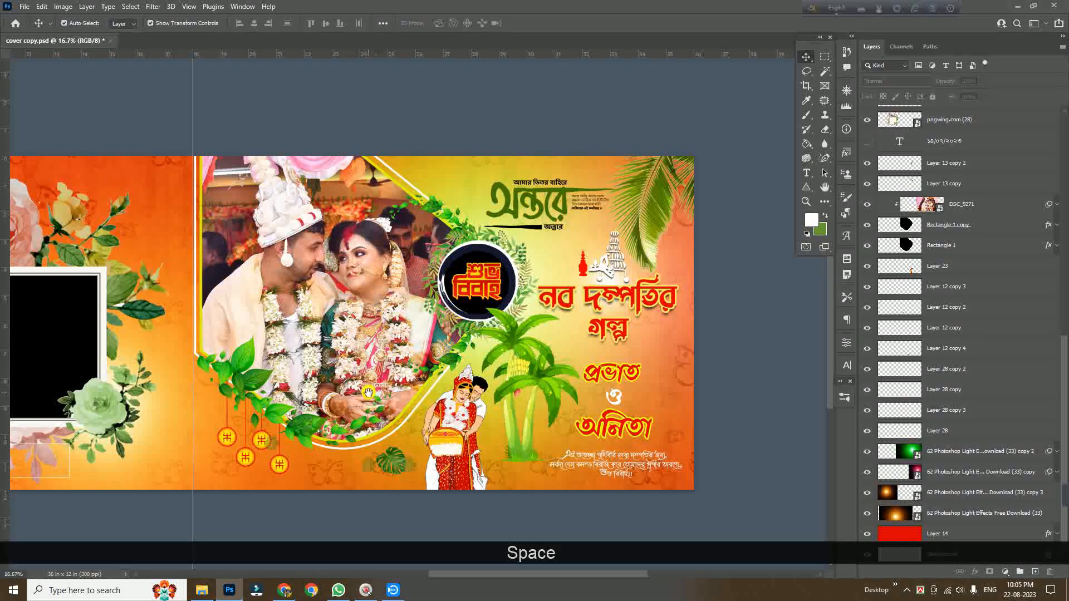
pyautogui.moveTo(369, 390); pyautogui.dragTo(589, 311)
pyautogui.moveTo(228, 313); pyautogui.dragTo(408, 361)
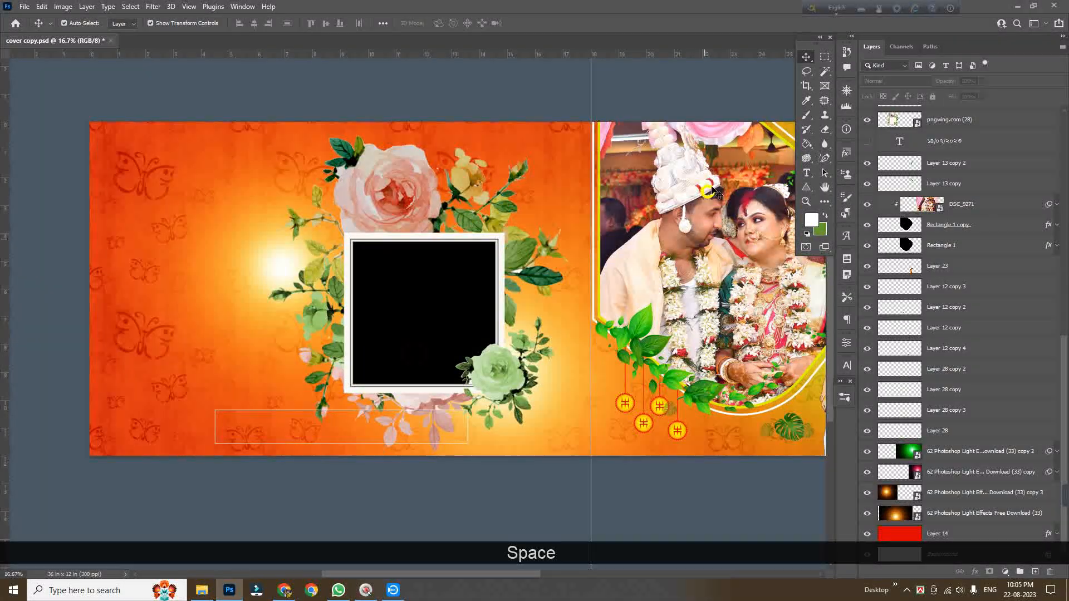
pyautogui.moveTo(692, 334); pyautogui.dragTo(562, 337)
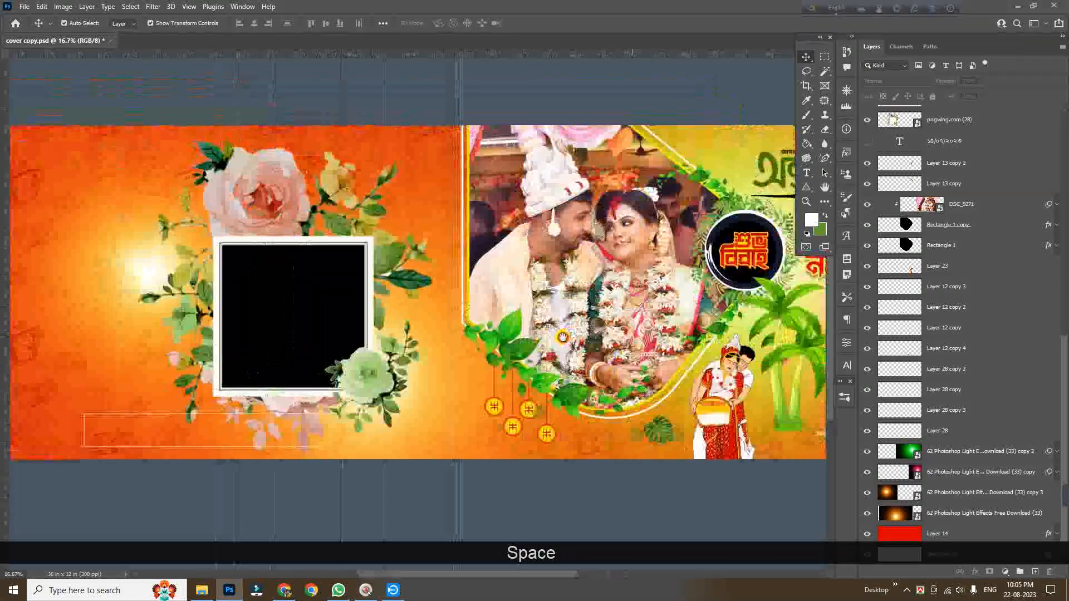
pyautogui.press('space')
pyautogui.moveTo(268, 373); pyautogui.dragTo(353, 348)
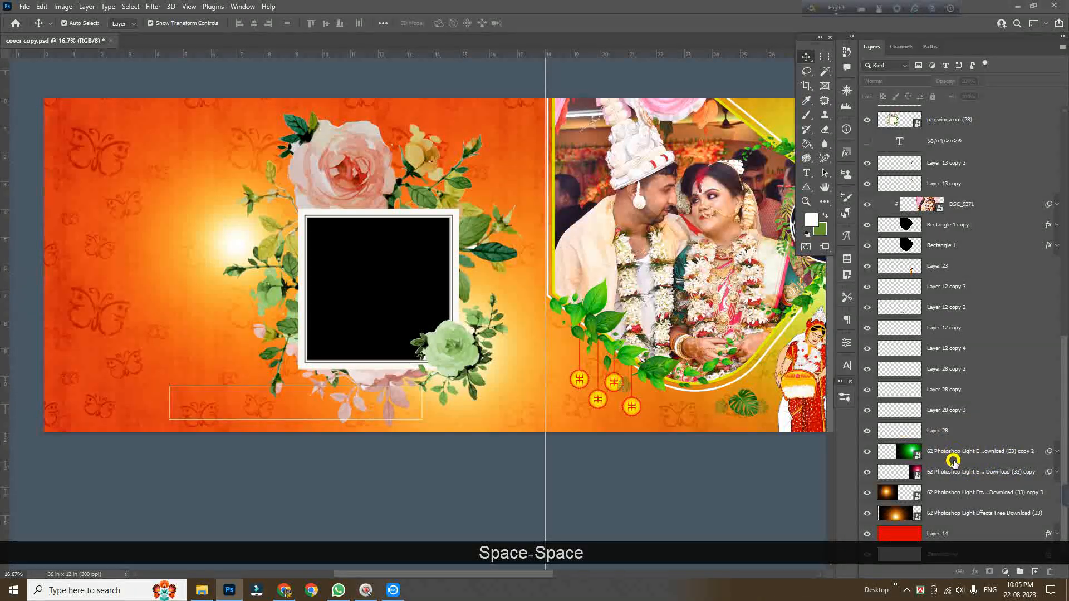
# Show the date text layer above Layer 13 copy 2 and view it beside the title text.
pyautogui.scroll(4, 953, 457)
pyautogui.click(867, 345)
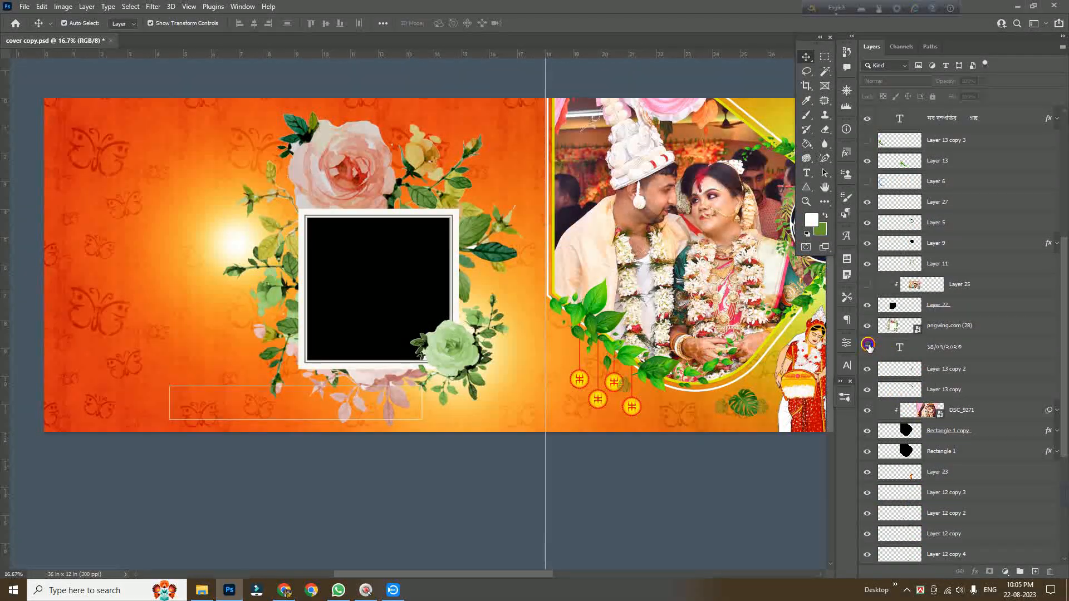
pyautogui.press('space')
pyautogui.moveTo(682, 352); pyautogui.dragTo(304, 352)
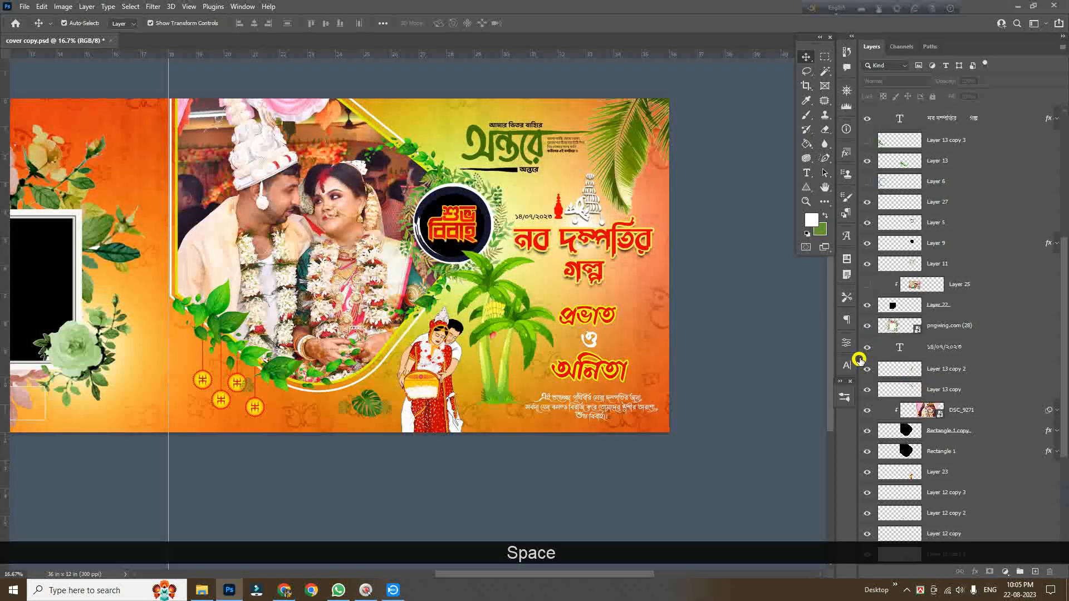
# Show the Layer 25 bride photo in the square frame, compare the frame with it hidden, and leave it shown.
pyautogui.click(866, 285)
pyautogui.press('space')
pyautogui.moveTo(435, 366); pyautogui.dragTo(748, 388)
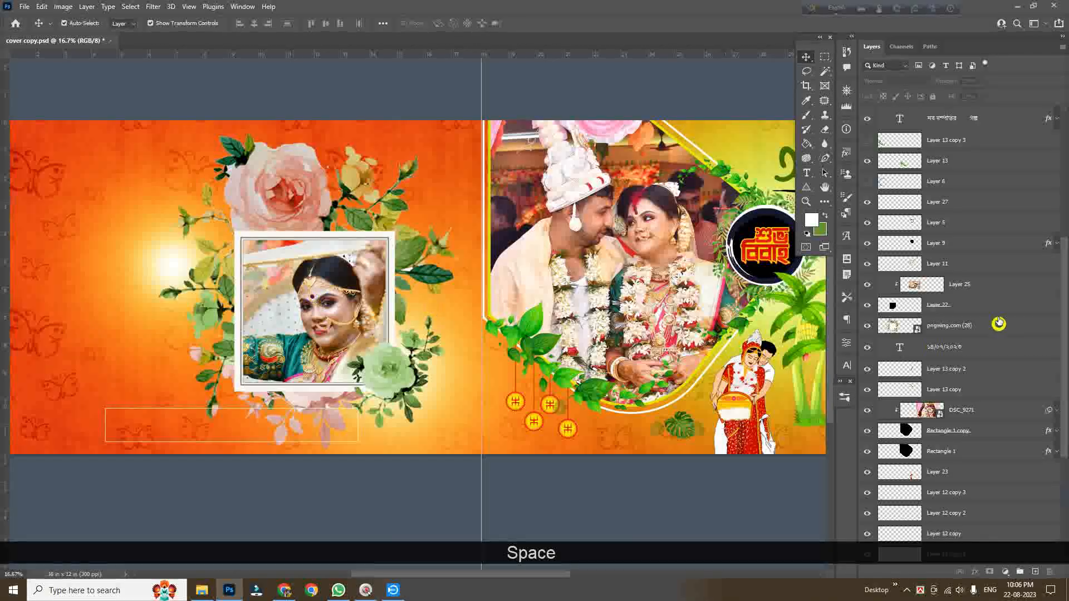
pyautogui.click(867, 284)
pyautogui.click(867, 284)
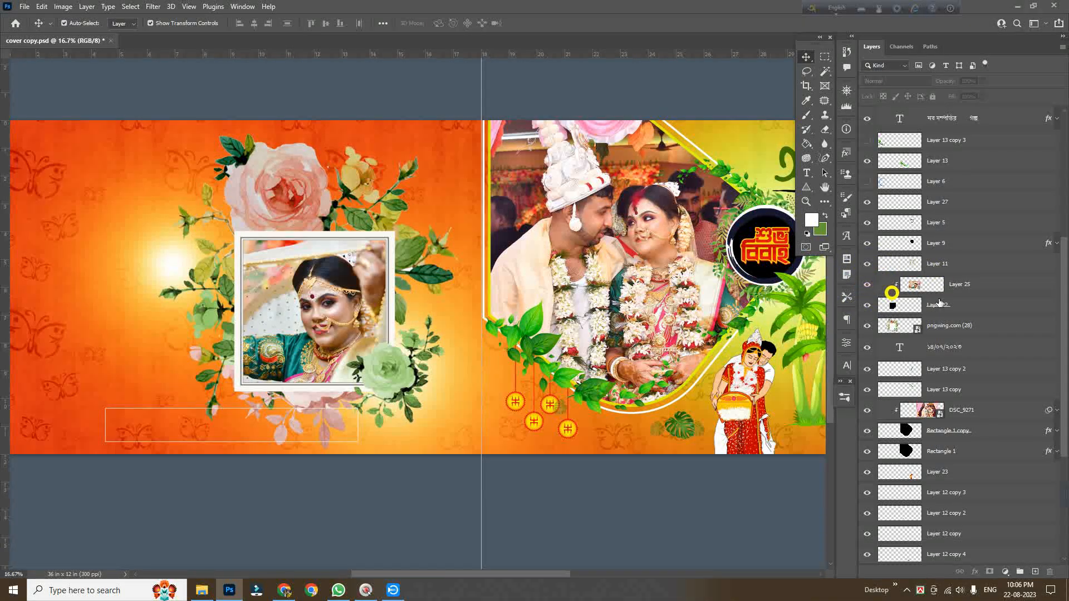
# Show Layer 6, the blue brush ring, and Layer 13 copy 3, its leaf decoration, and view them on the cover.
pyautogui.scroll(5, 946, 311)
pyautogui.click(873, 407)
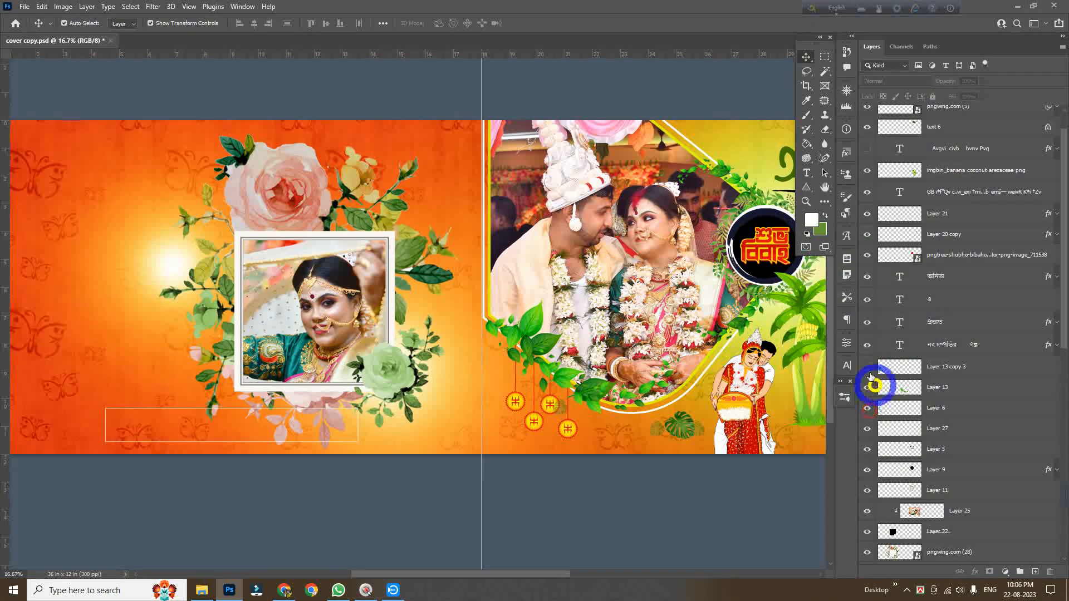
pyautogui.click(866, 367)
pyautogui.press('space')
pyautogui.moveTo(464, 385); pyautogui.dragTo(590, 383)
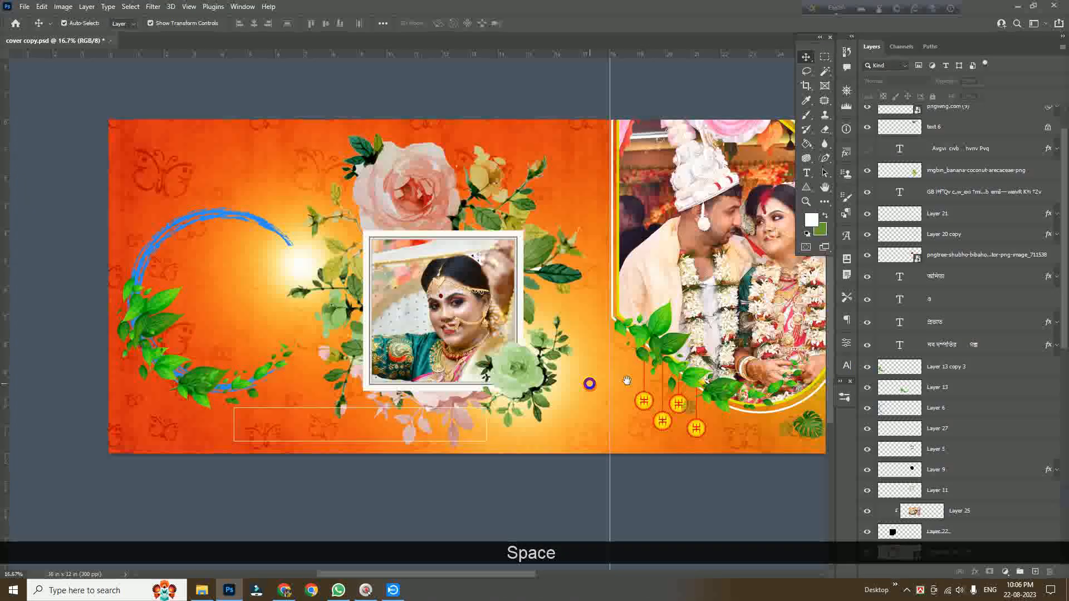
# Compare the brush ring with the Layer 13 copy 3 leaves hidden and shown, pick Layer 6, and clear the selection.
pyautogui.click(870, 371)
pyautogui.click(870, 370)
pyautogui.click(871, 370)
pyautogui.click(143, 275)
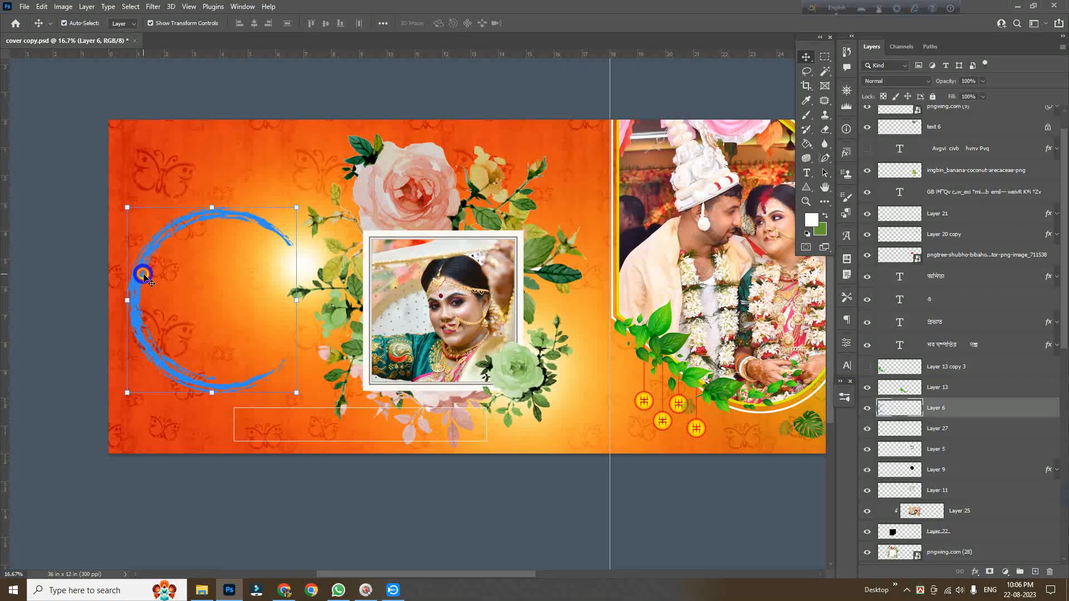
pyautogui.click(866, 369)
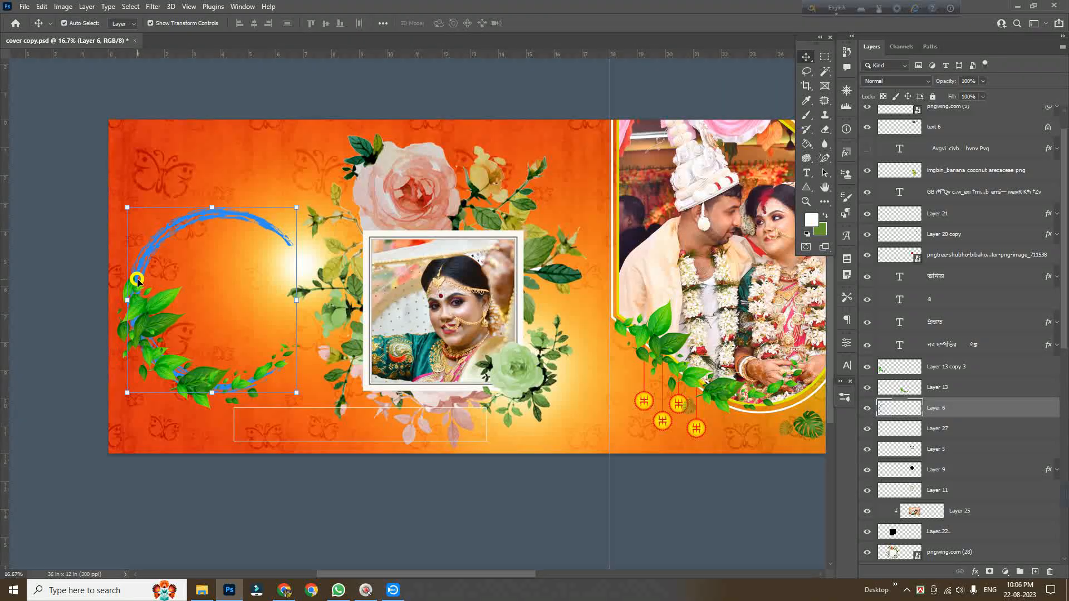
pyautogui.click(89, 313)
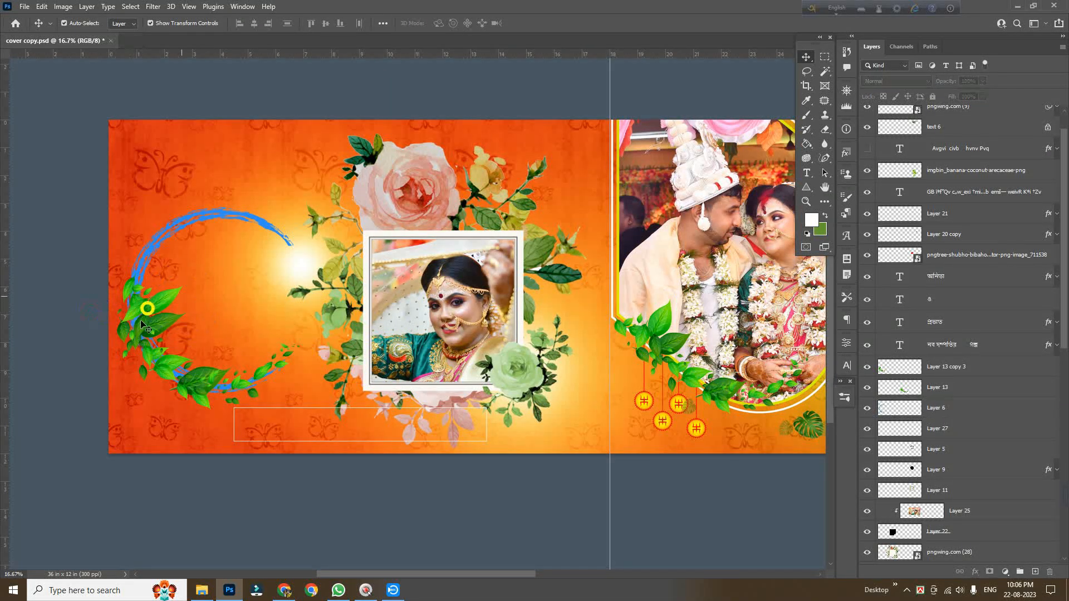
# Show the Bengali text layer আমার পরান যাহা চায় inside the blue brush ring, leaving no layer selected.
pyautogui.scroll(1, 897, 370)
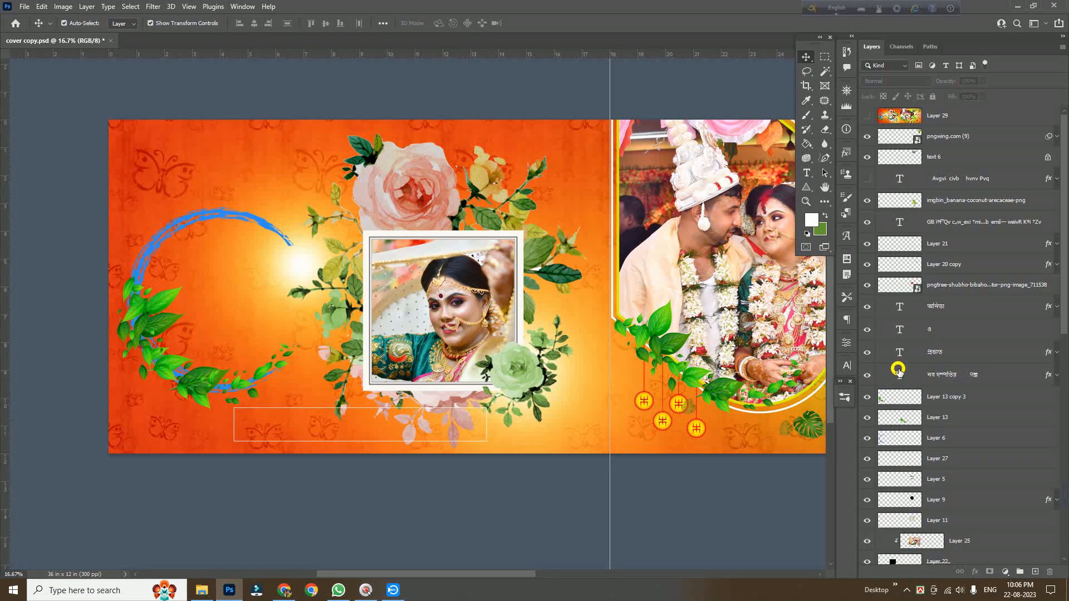
pyautogui.click(870, 180)
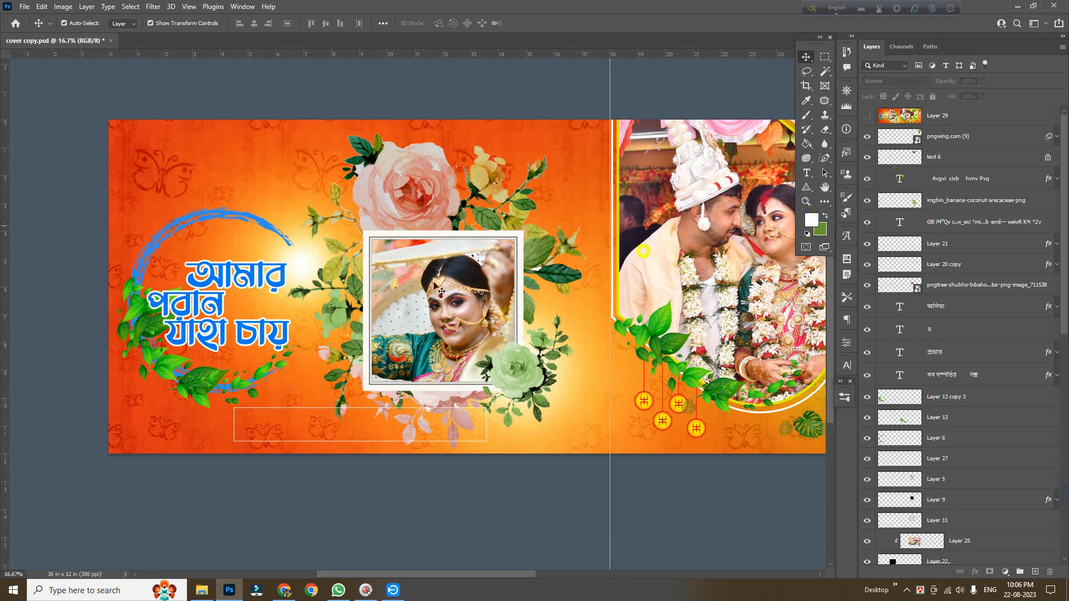
pyautogui.click(344, 274)
pyautogui.click(91, 209)
pyautogui.click(227, 276)
# View the whole cover at once and look through the full layer stack down to the Background and back up.
pyautogui.hotkey('ctrl', 'space', 'alt')
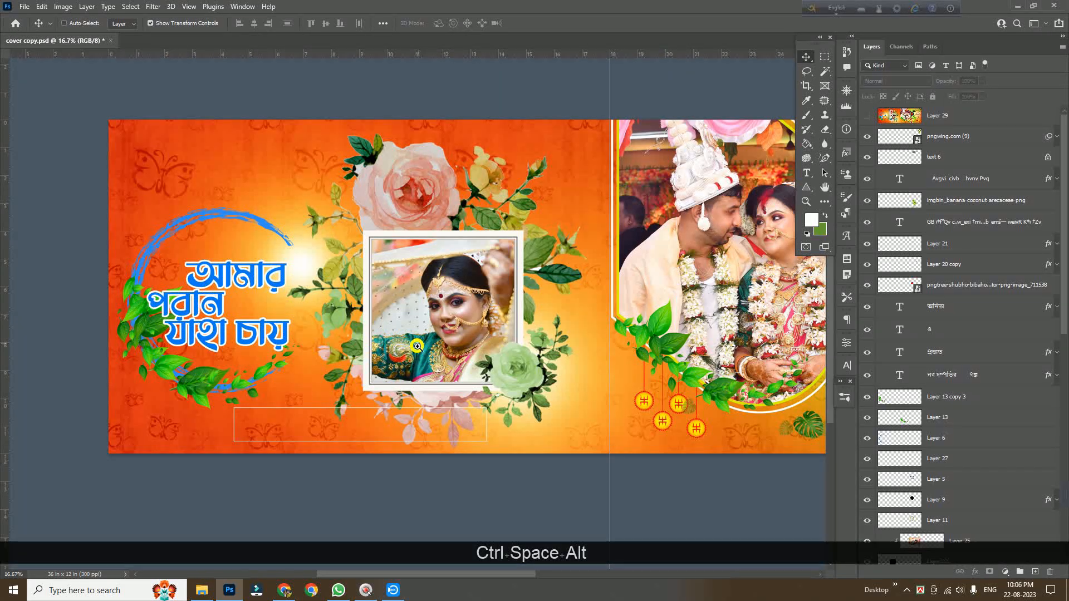
pyautogui.keyDown('ctrl'); pyautogui.keyDown('alt'); pyautogui.click(411, 344); pyautogui.keyUp('alt'); pyautogui.keyUp('ctrl')
pyautogui.moveTo(489, 357); pyautogui.dragTo(354, 335)
pyautogui.moveTo(485, 432); pyautogui.dragTo(480, 433)
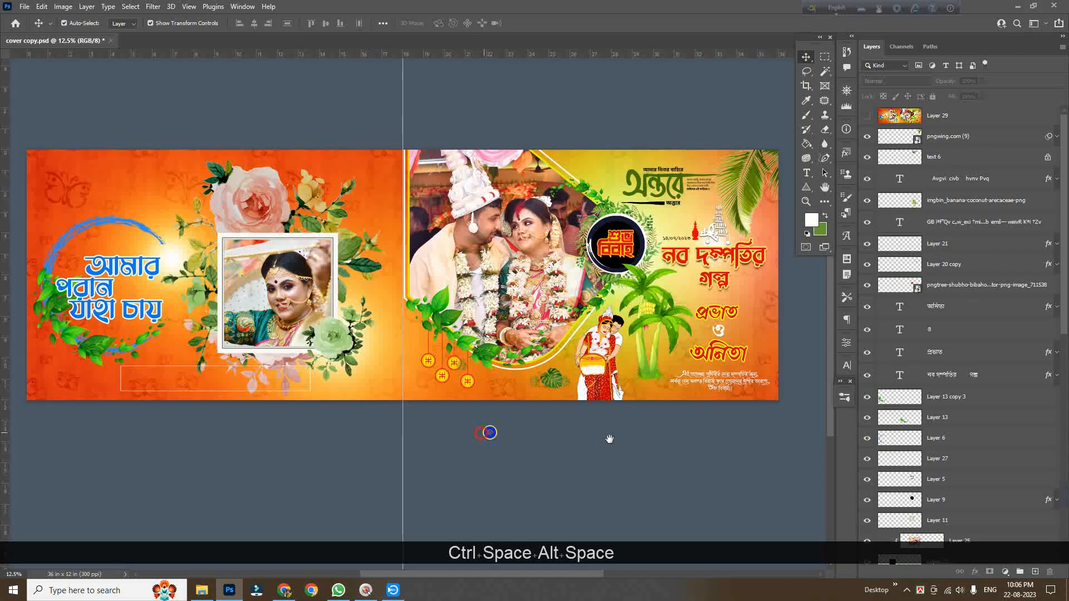
pyautogui.scroll(-10, 926, 397)
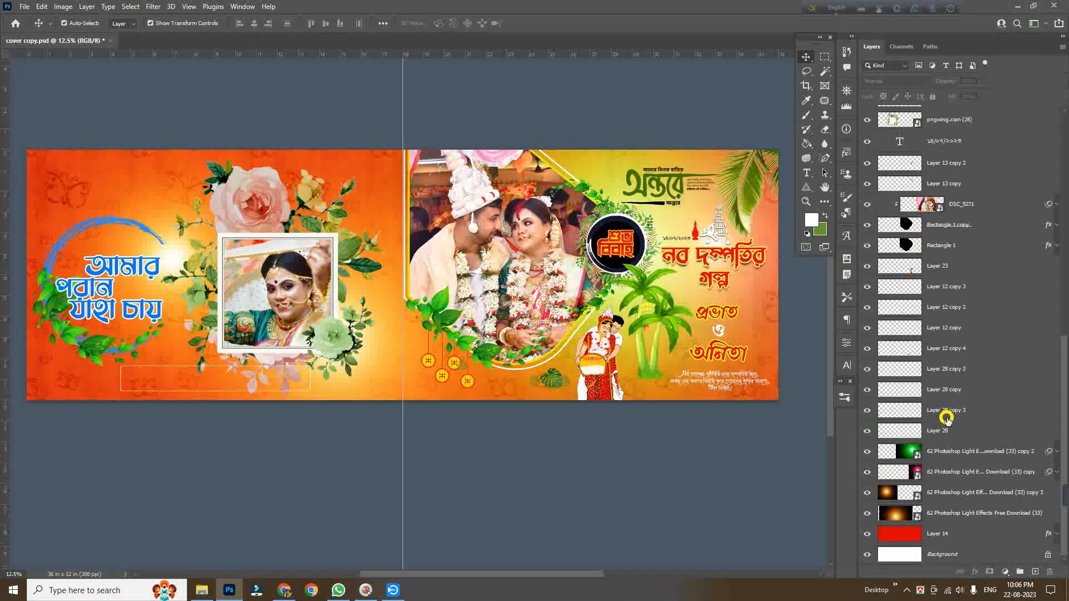
pyautogui.scroll(8, 946, 419)
pyautogui.scroll(3, 969, 490)
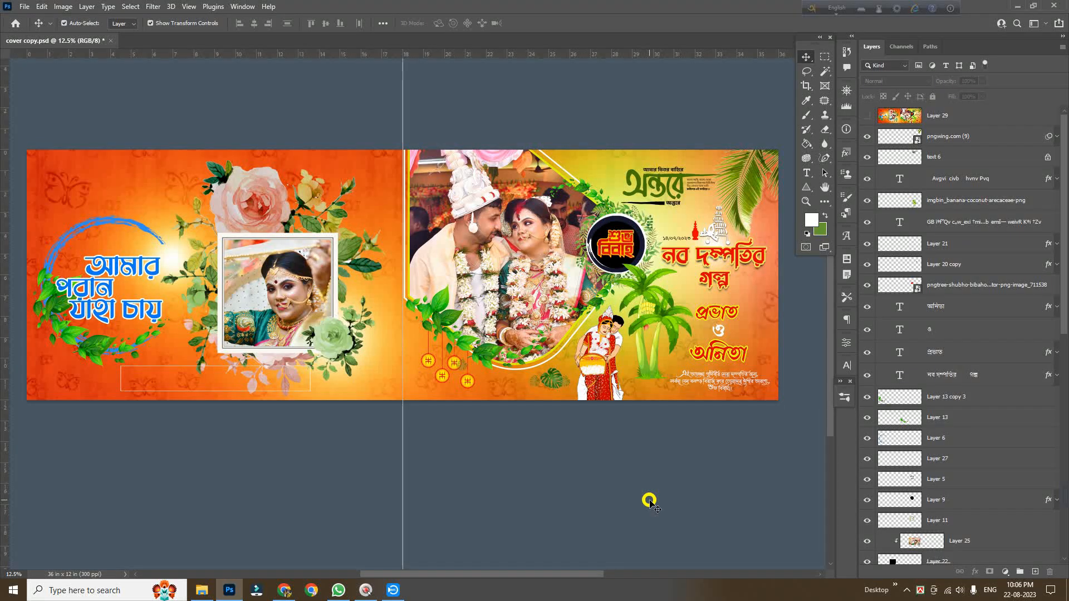
pyautogui.scroll(2, 650, 501)
pyautogui.scroll(2, 627, 499)
pyautogui.scroll(-2, 625, 498)
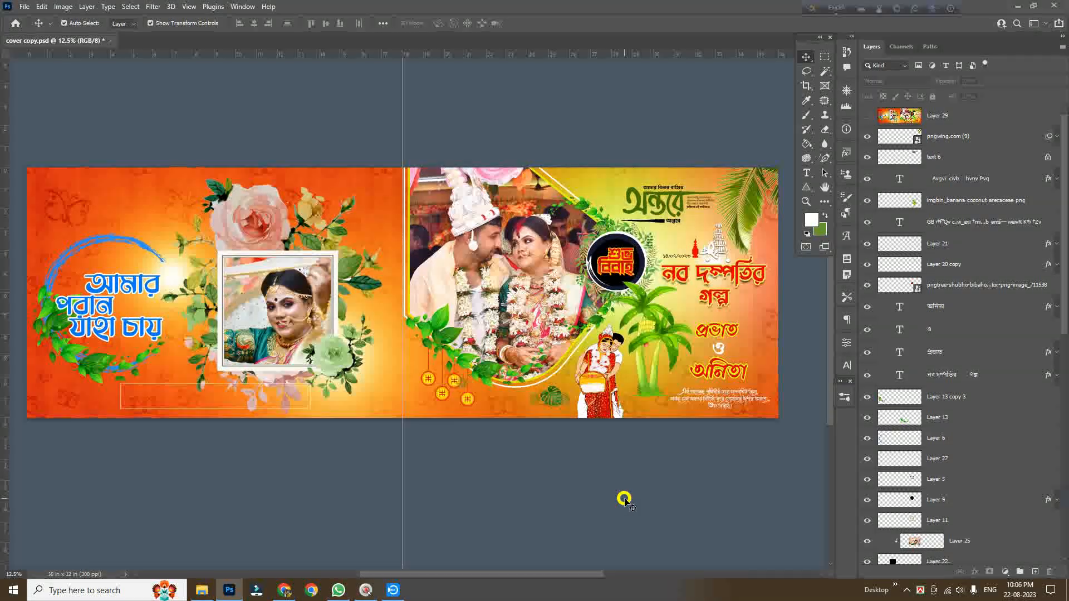
pyautogui.scroll(1, 625, 499)
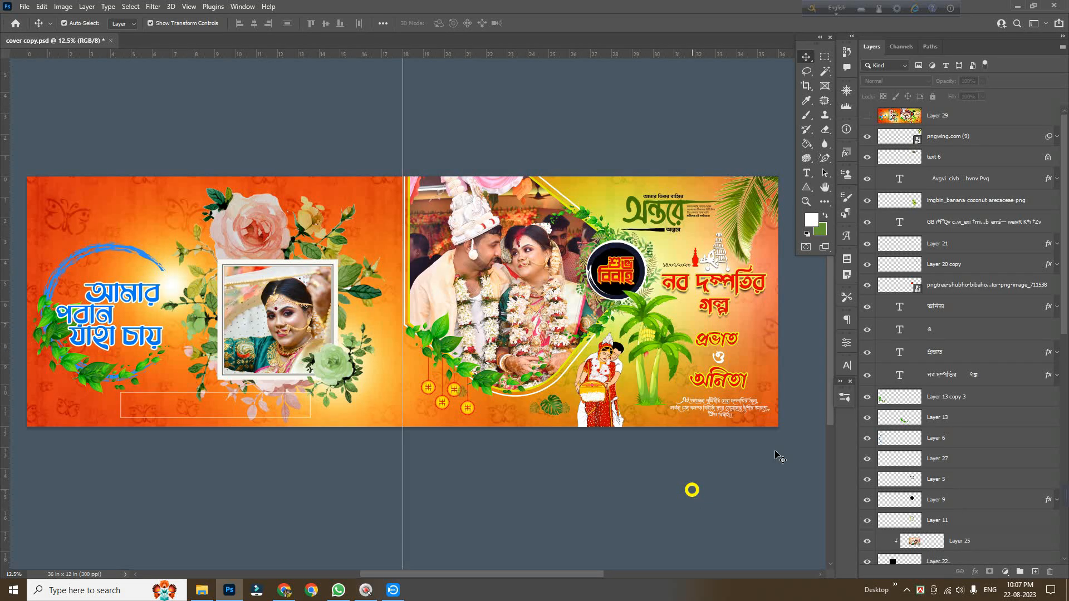
# Show and select Layer 29, the full-cover image at the top of the layer stack.
pyautogui.click(863, 116)
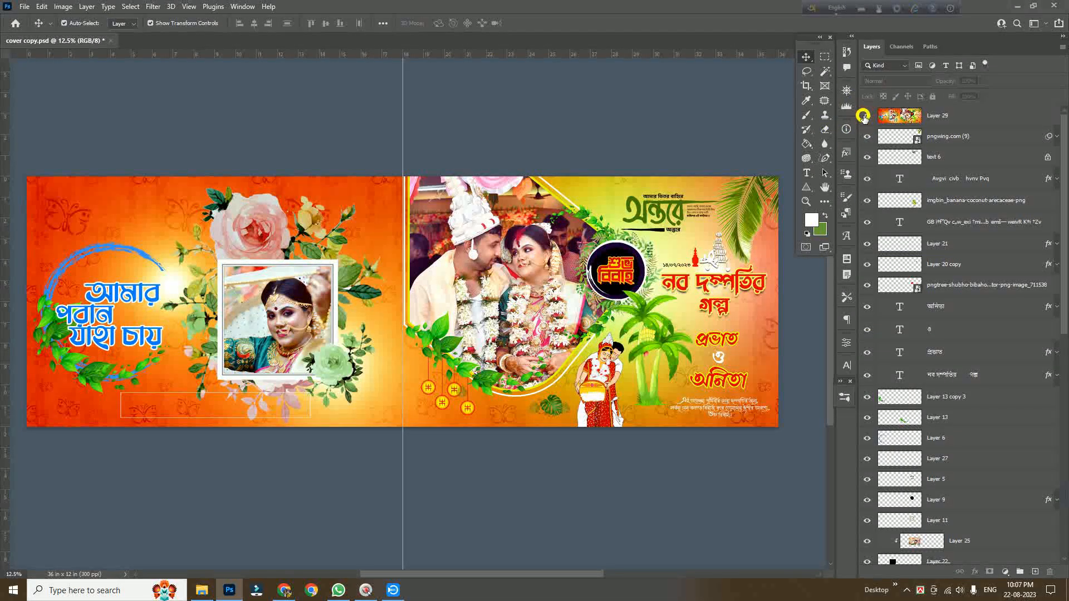
pyautogui.click(963, 121)
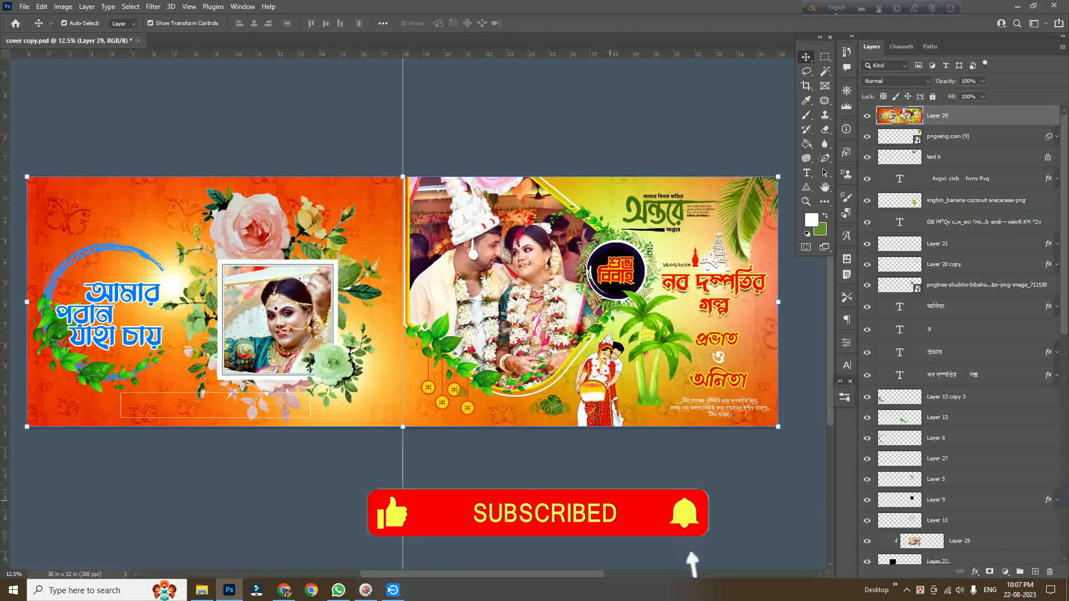
pyautogui.moveTo(505, 575); pyautogui.dragTo(505, 577)
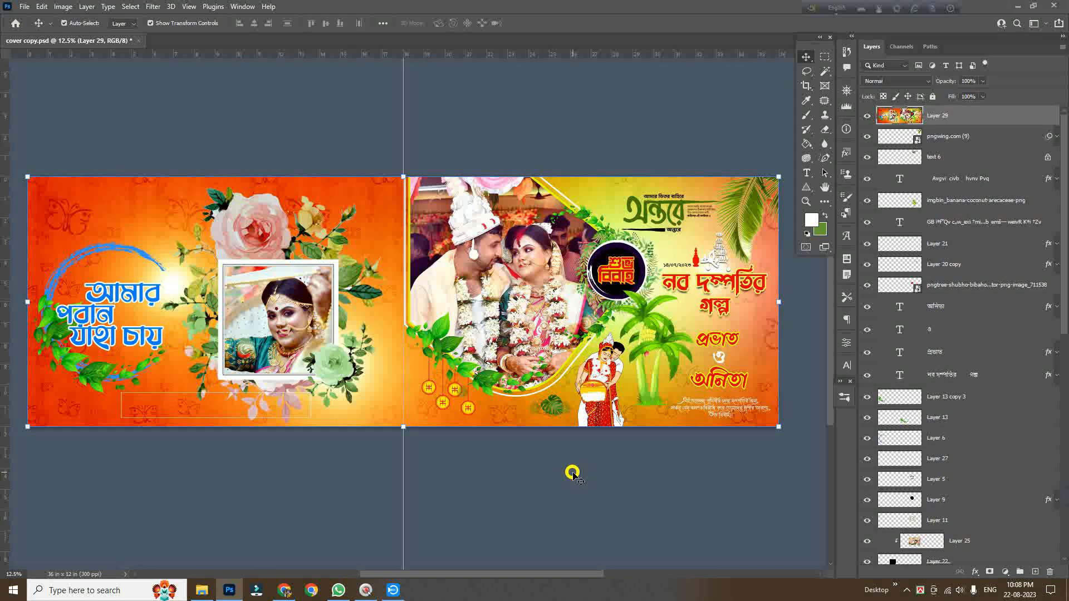
pyautogui.scroll(1, 574, 474)
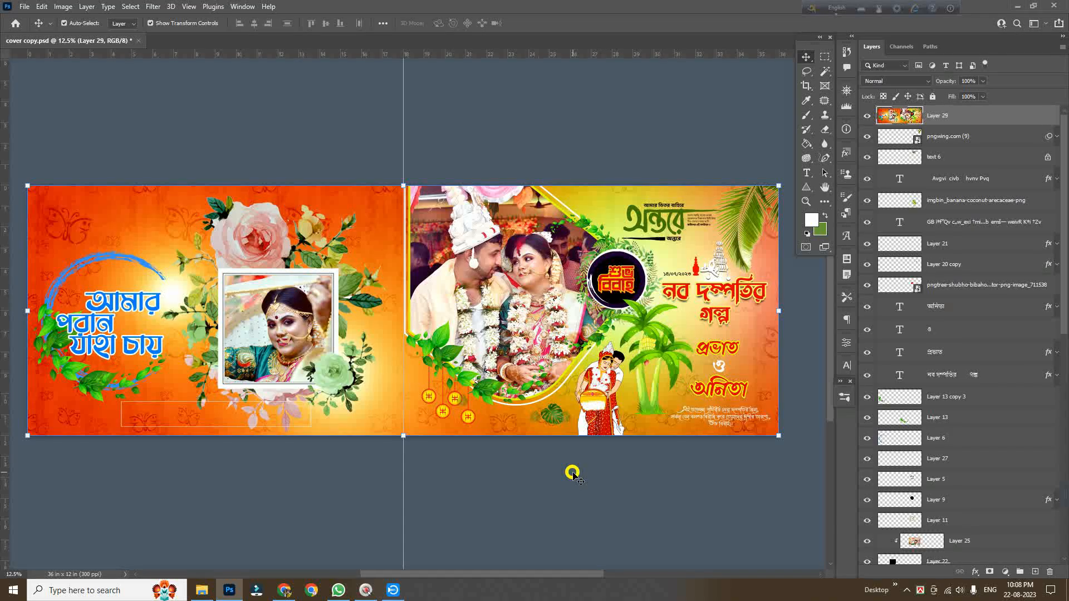
pyautogui.scroll(1, 573, 474)
pyautogui.scroll(-1, 573, 474)
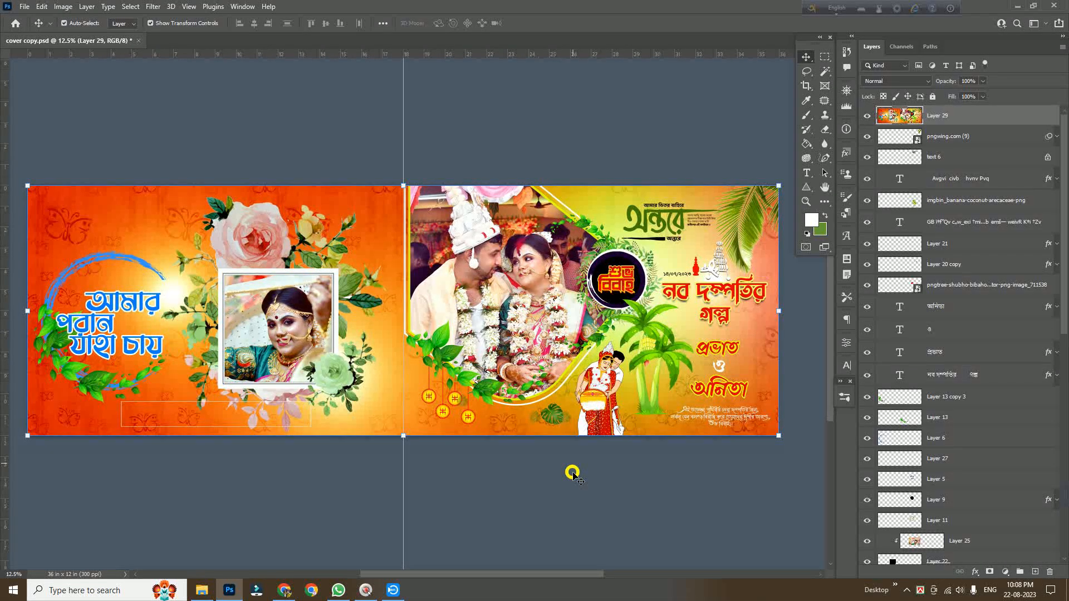